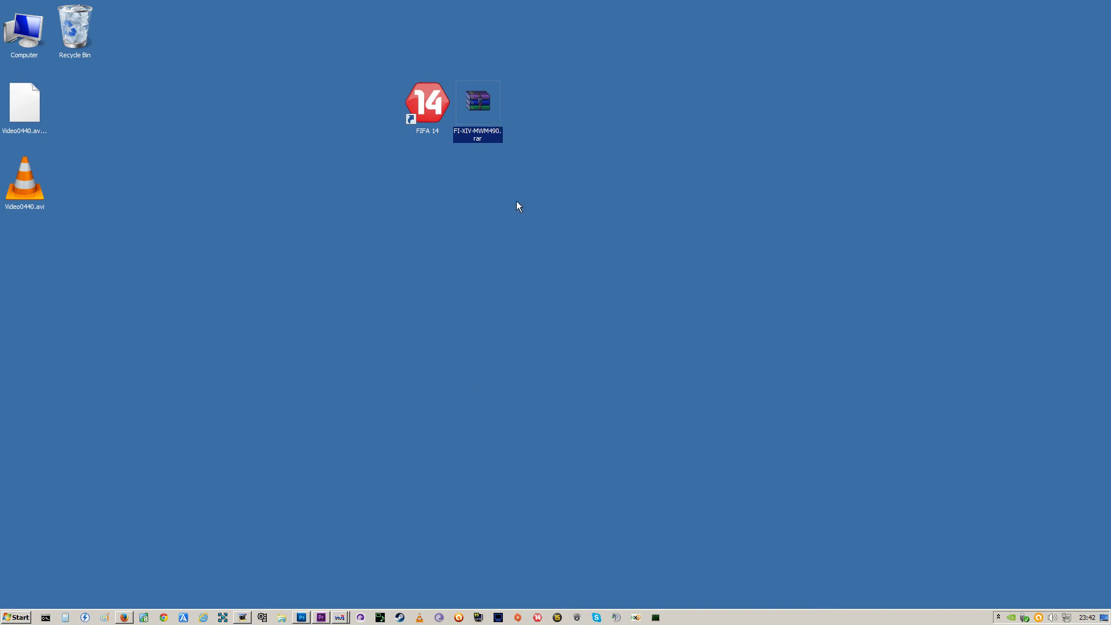
Switch to Firefox, look over the FIFA 14 ModdingWay Mod 4.9.0 release page, and close the pop-up advertisement
left_click(137, 617)
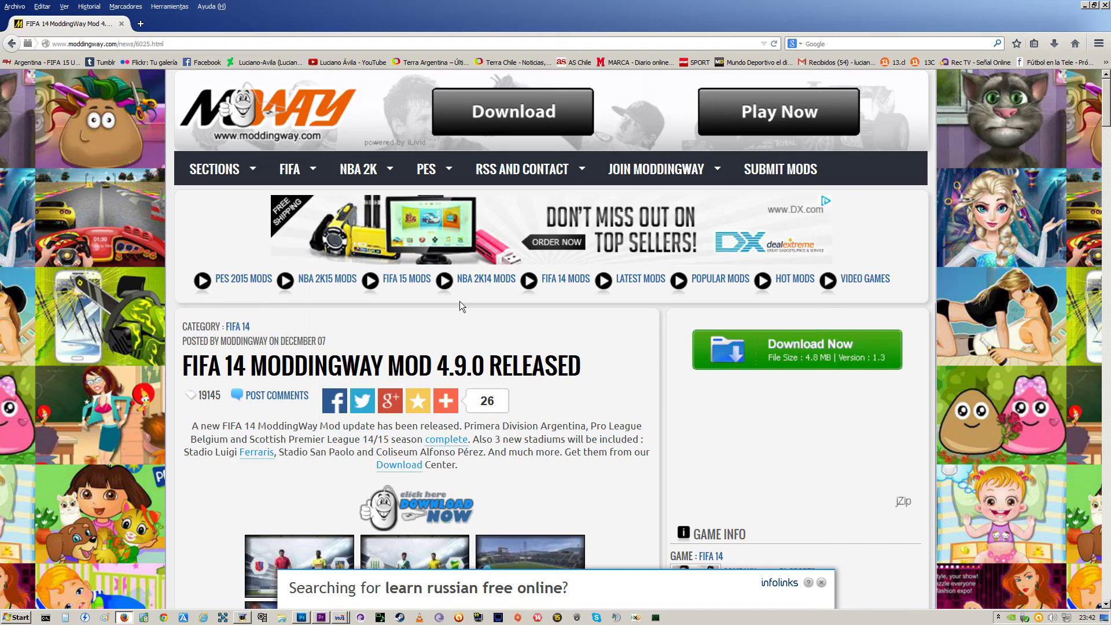
scroll(463, 304, "down", 4)
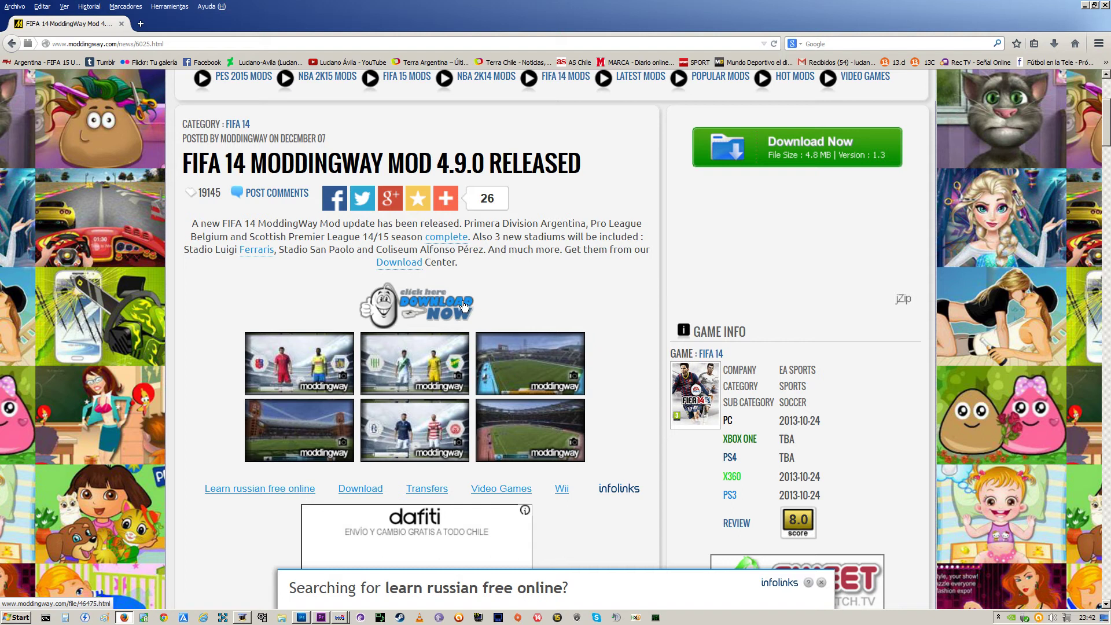
left_click(446, 237)
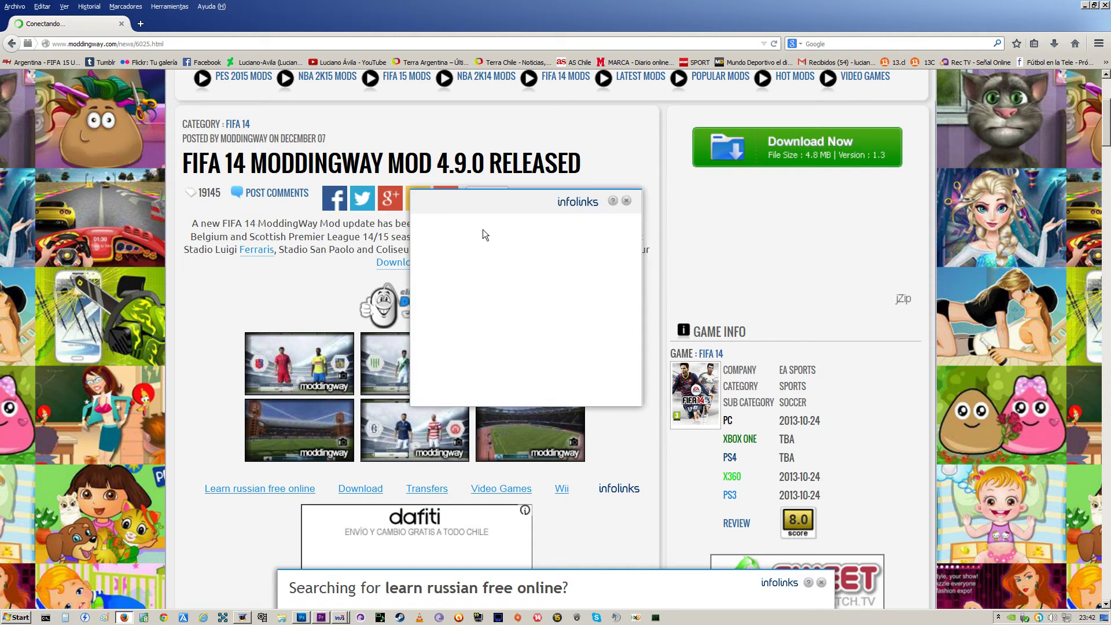
left_click(626, 201)
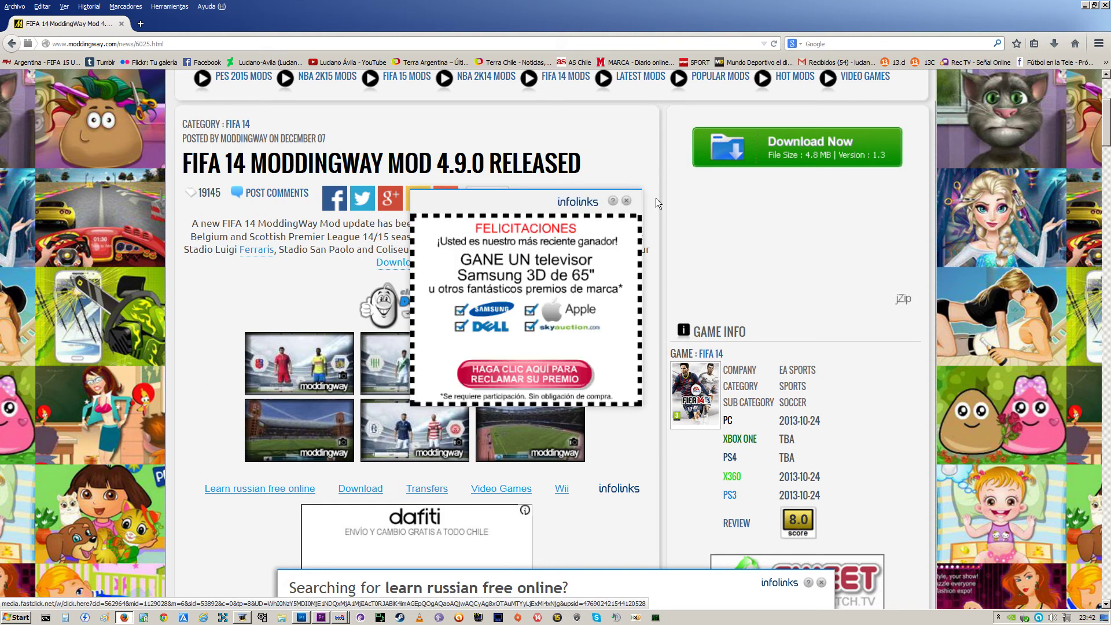
left_click(625, 202)
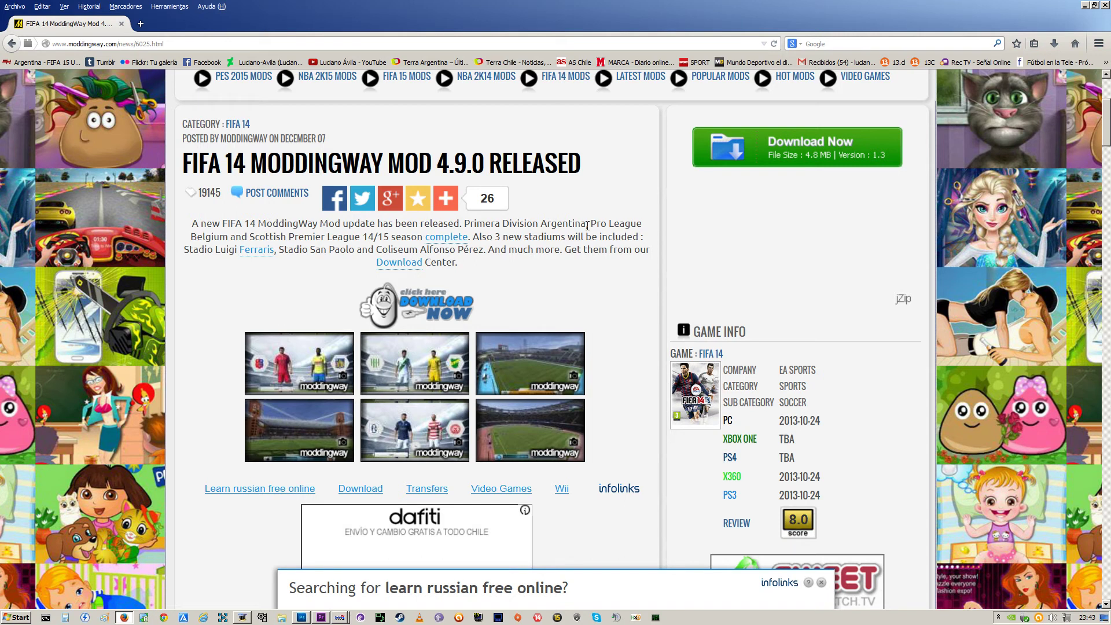
Return to the desktop and extract FI-XIV-MWM490.rar into its own FI-XIV-MWM490 folder
left_click(1084, 5)
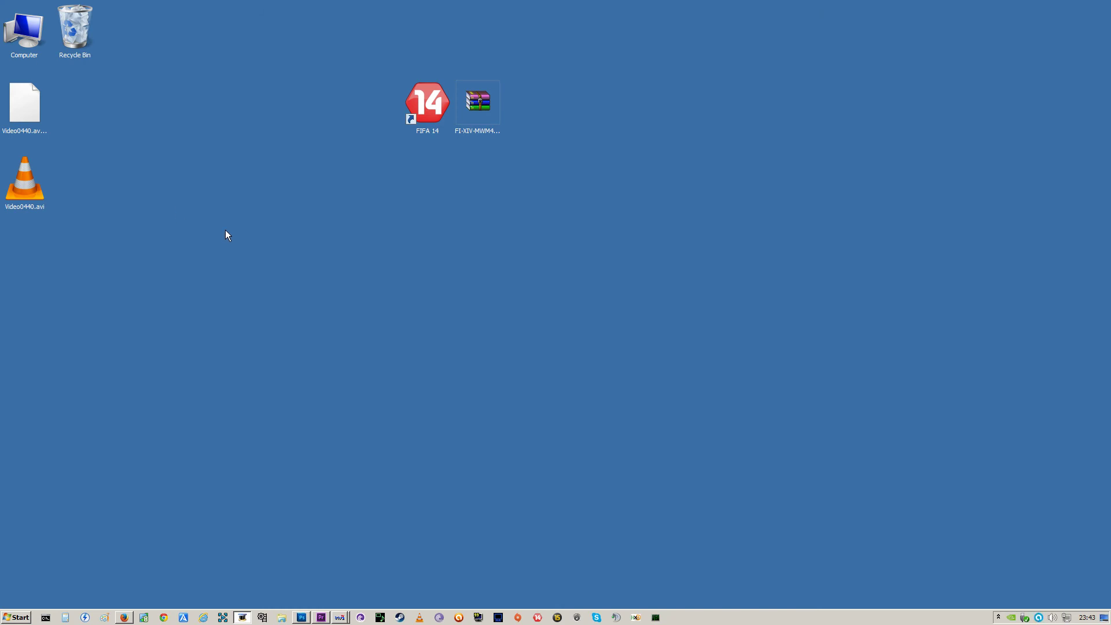
right_click(463, 105)
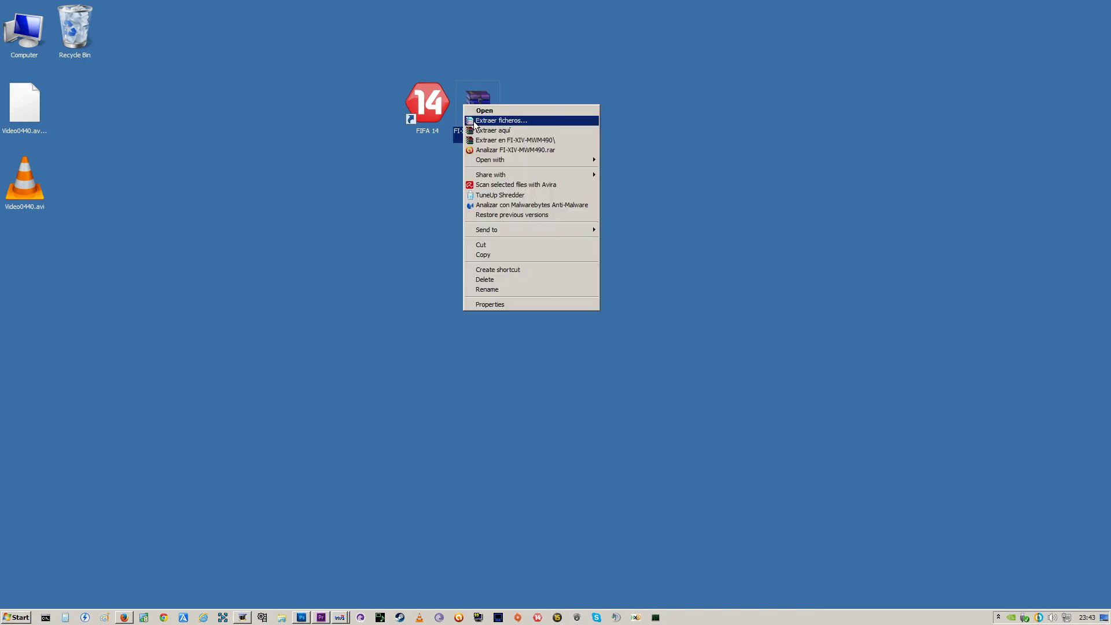
left_click(512, 140)
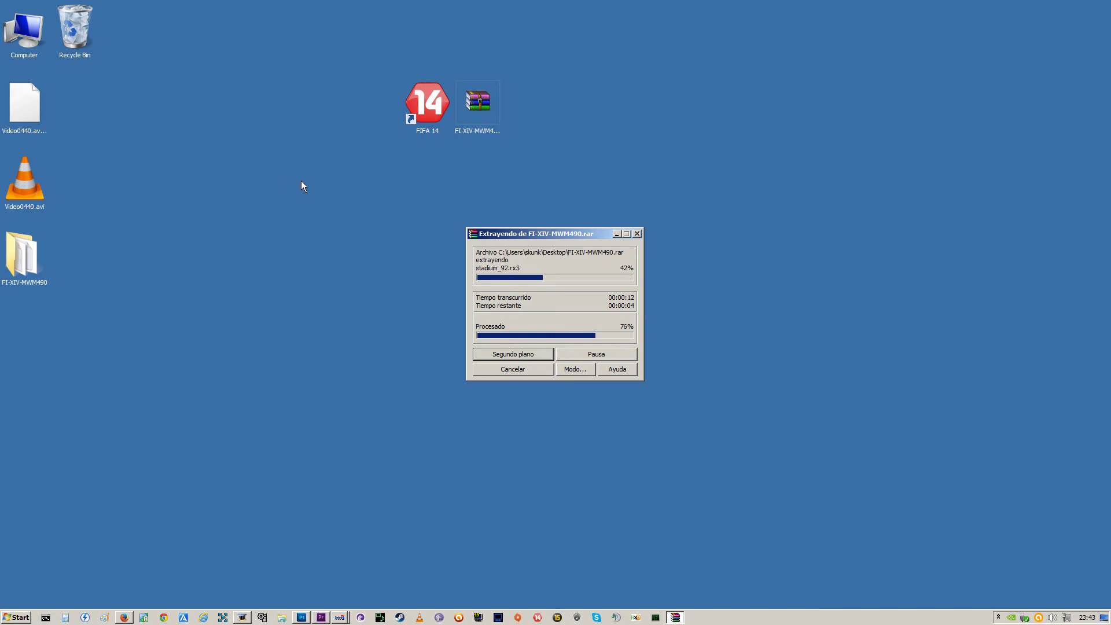
Open the FIFA 14 shortcut's file location and go up to the fifa 14 repack folder, keeping the desktop icons accessible
right_click(429, 106)
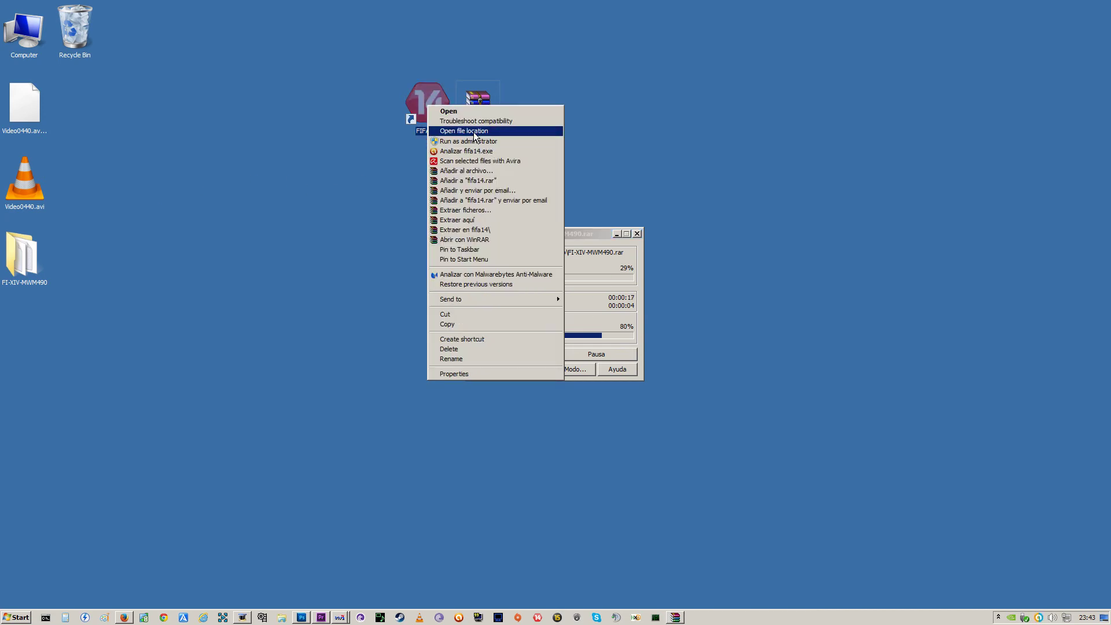
left_click(477, 131)
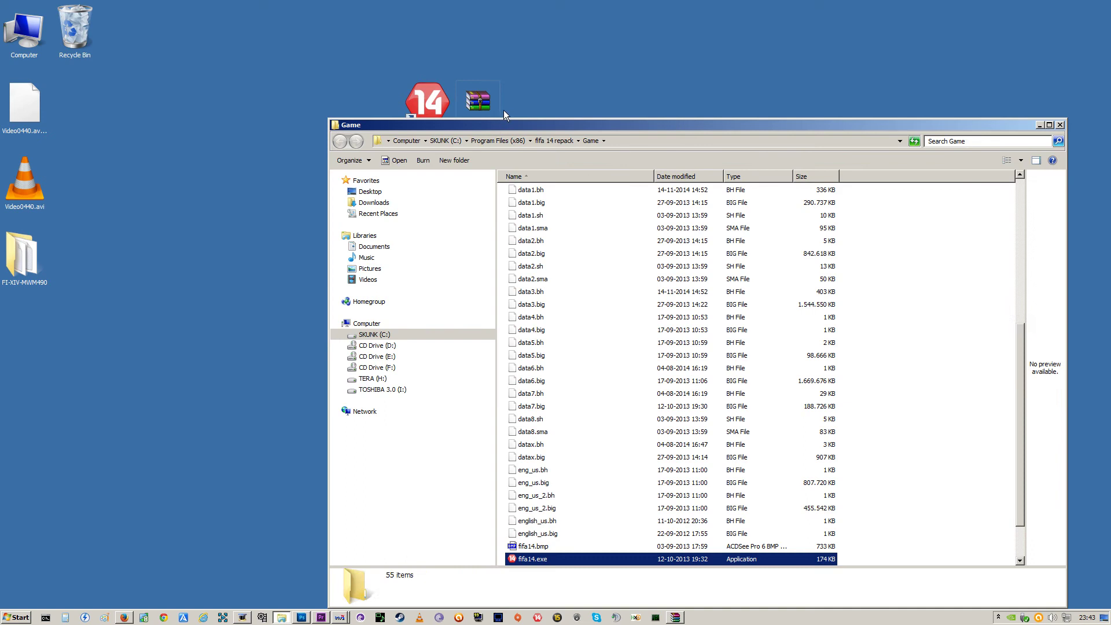
left_click_drag(540, 124, 847, 80)
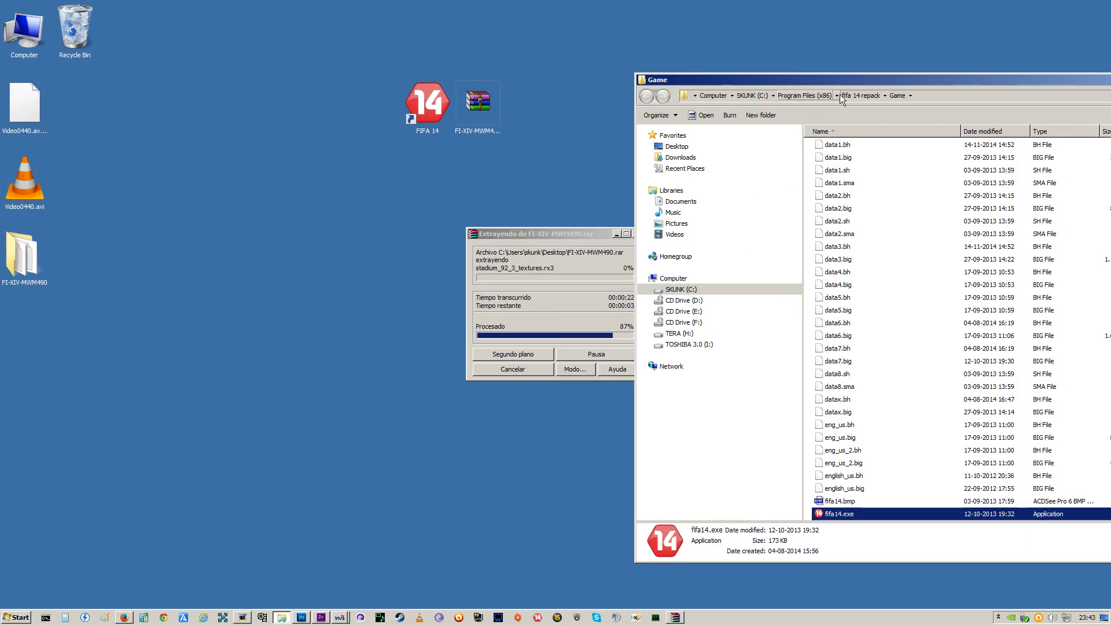
left_click(860, 96)
left_click_drag(776, 75, 714, 56)
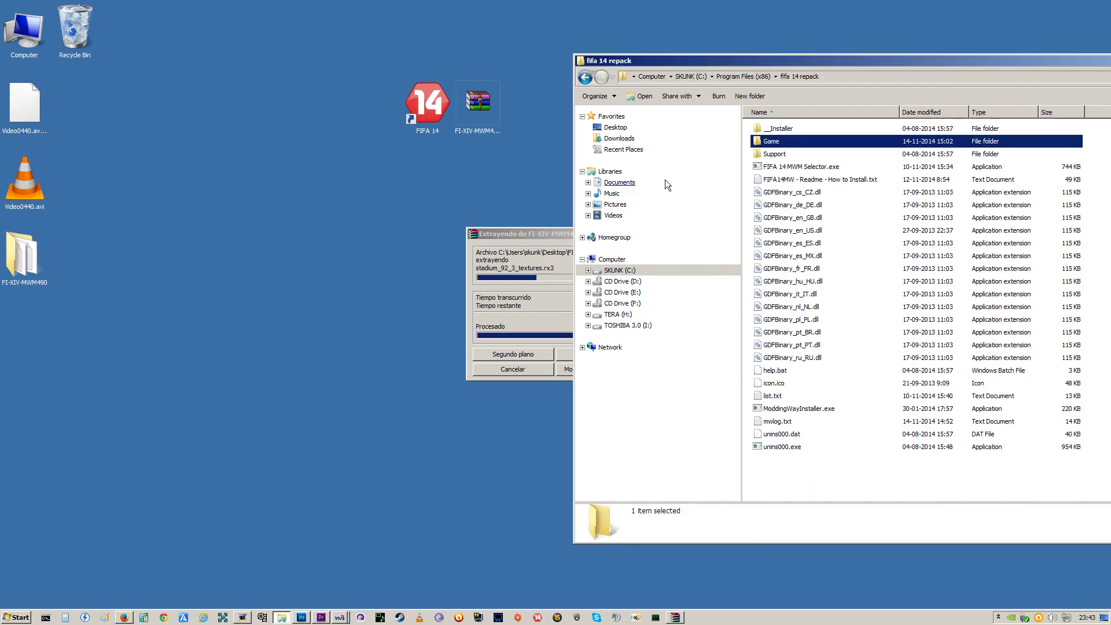
left_click(543, 234)
left_click_drag(530, 232, 307, 153)
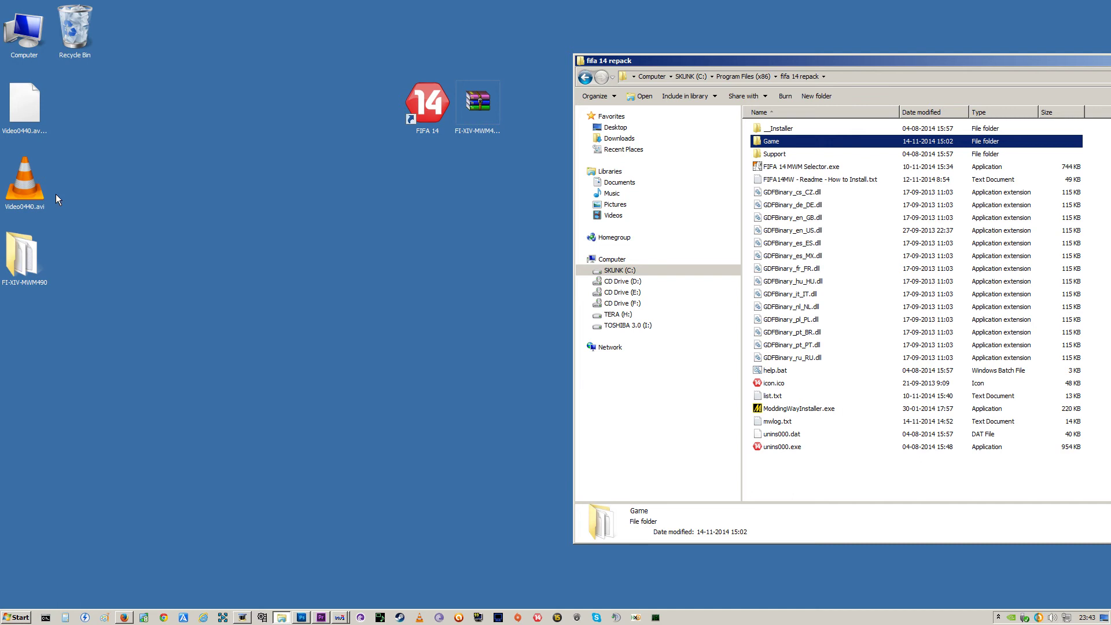
Open the extracted FI-XIV-MWM490 folder beside the game folder and cut all of its contents
left_click(24, 252)
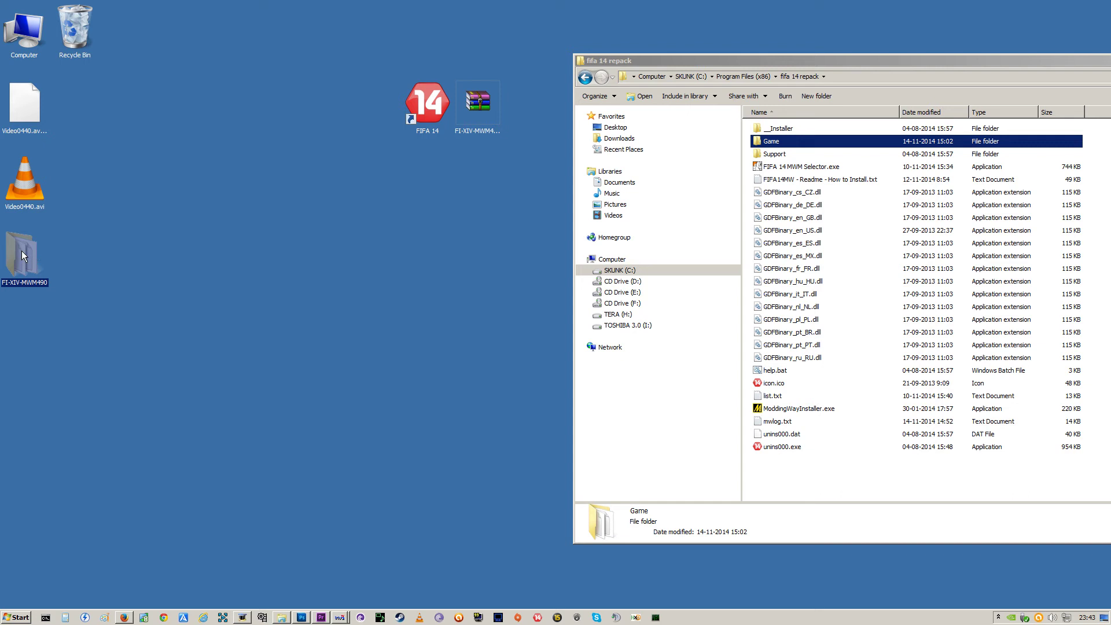
double_click(19, 260)
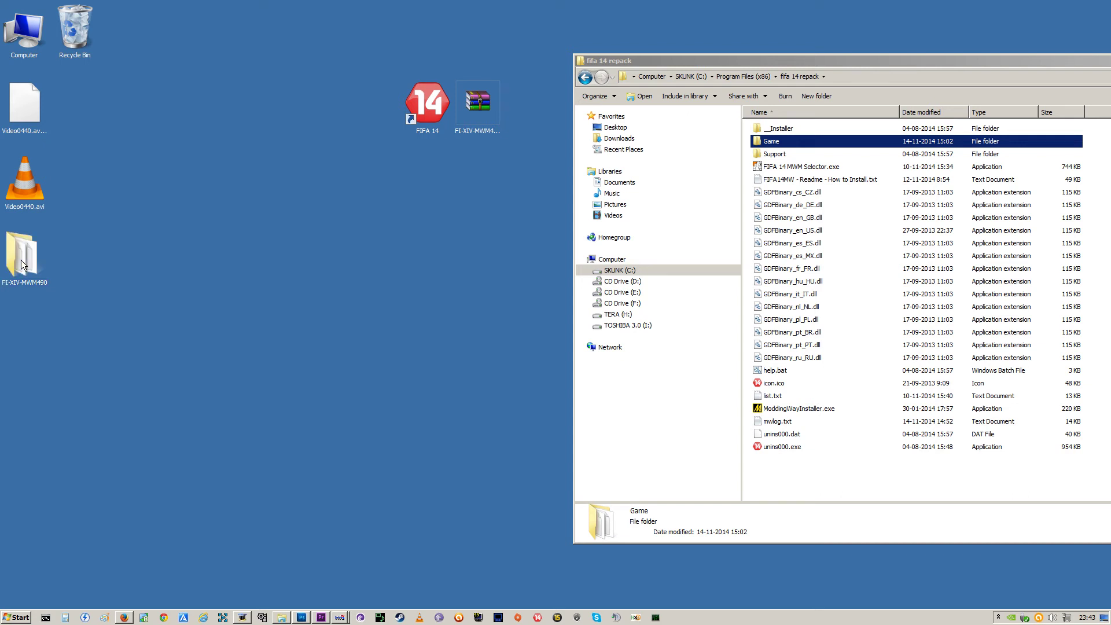
left_click_drag(813, 73, 1, 69)
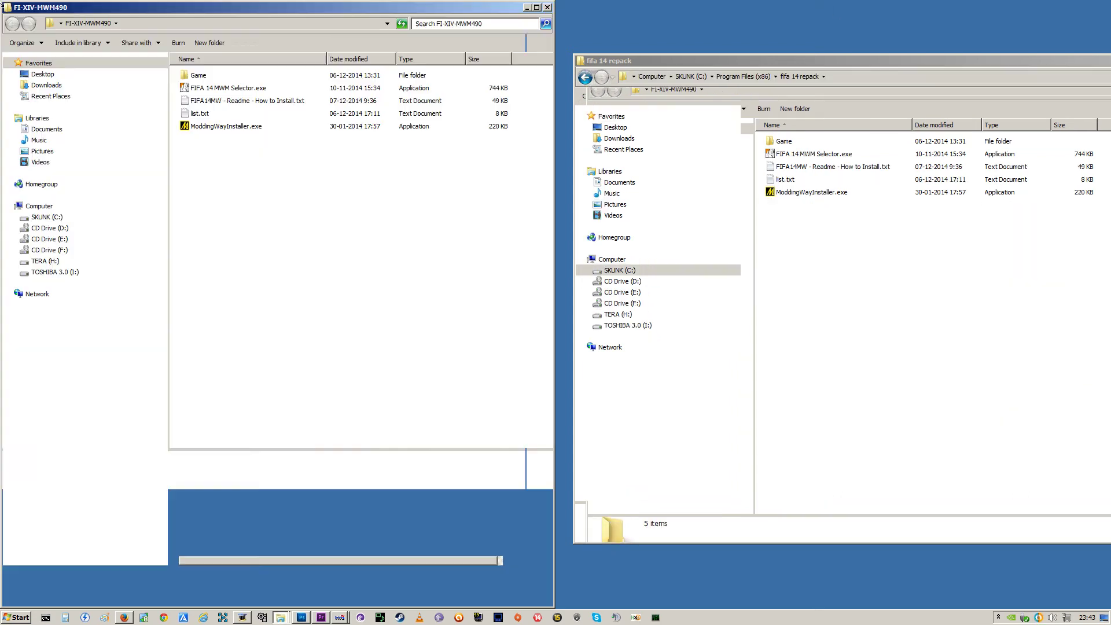
left_click_drag(231, 147, 152, 67)
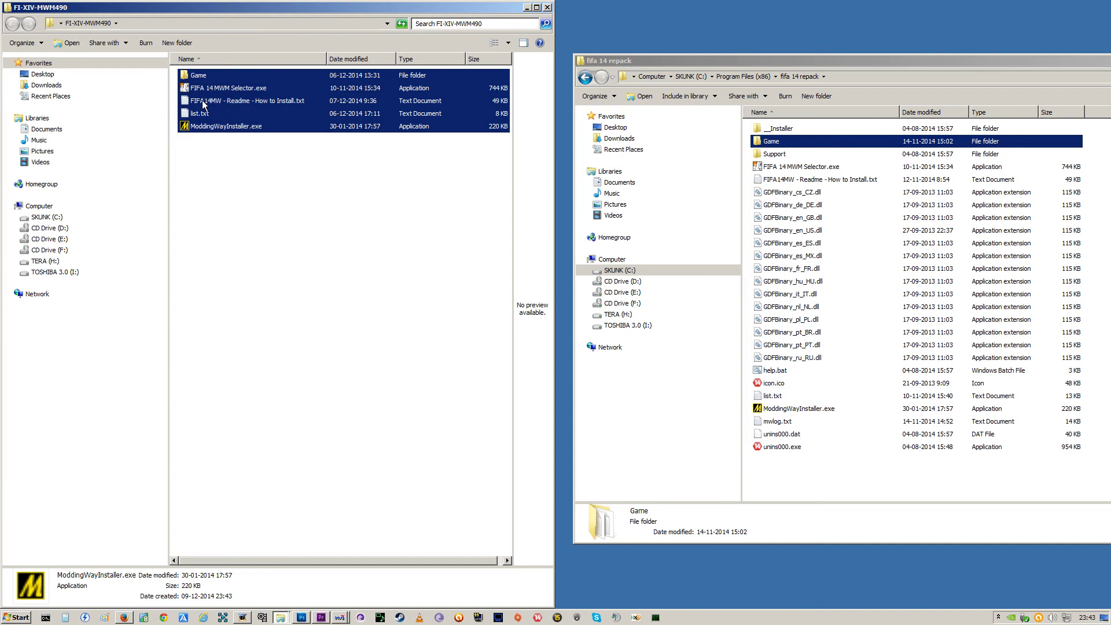
right_click(209, 103)
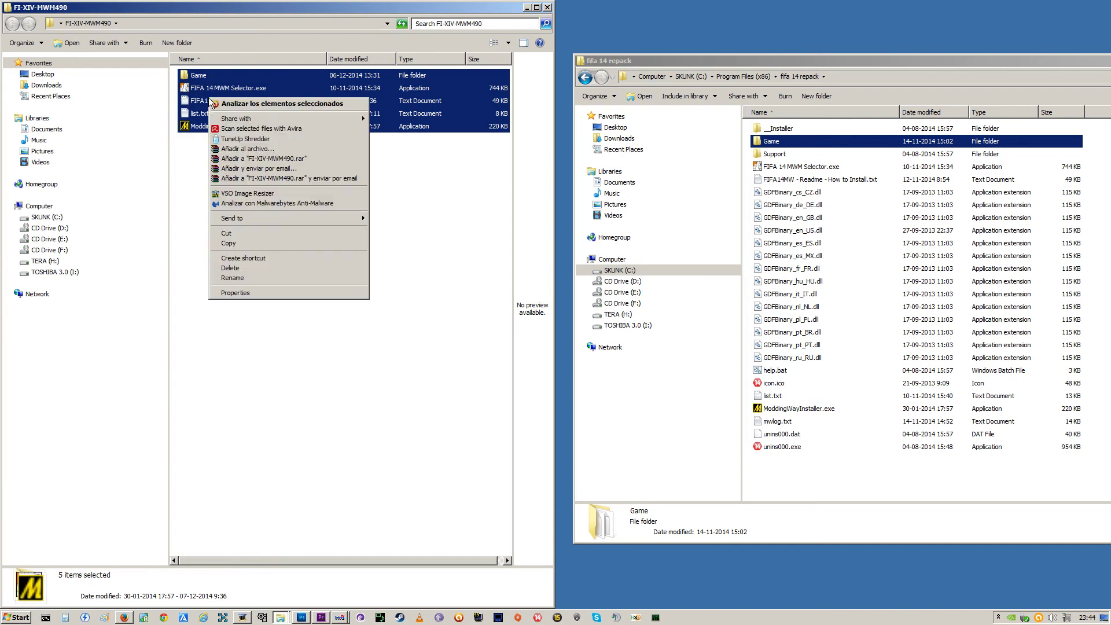
left_click(245, 229)
Paste the mod files into the fifa 14 repack folder, replacing all conflicting files and merging the Game folder, and close the source folder
left_click_drag(758, 60, 641, 47)
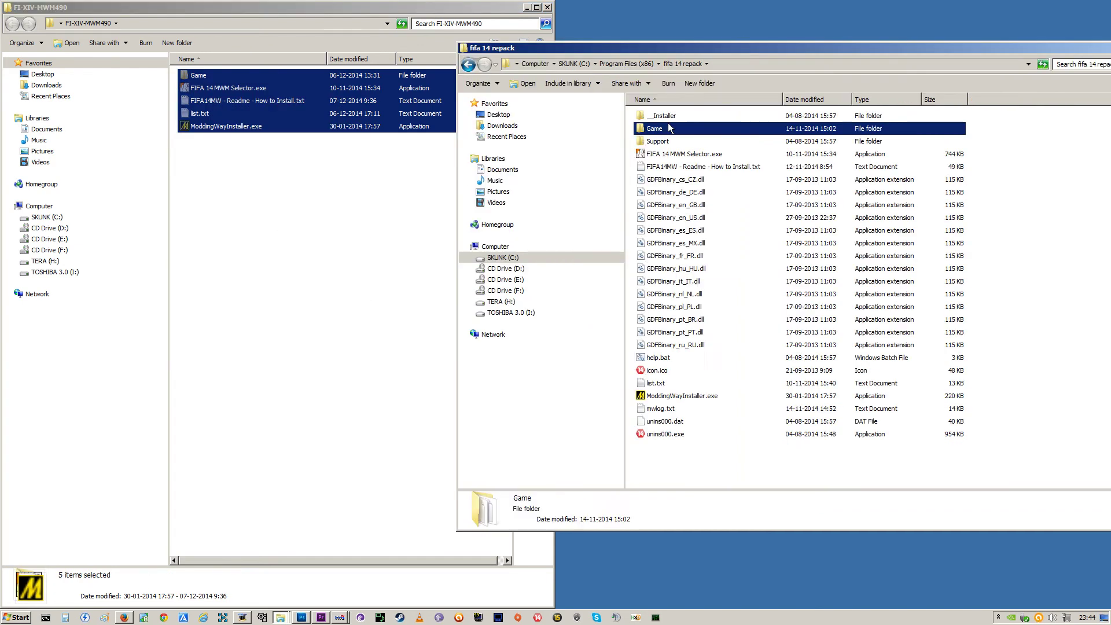
right_click(703, 473)
left_click(733, 403)
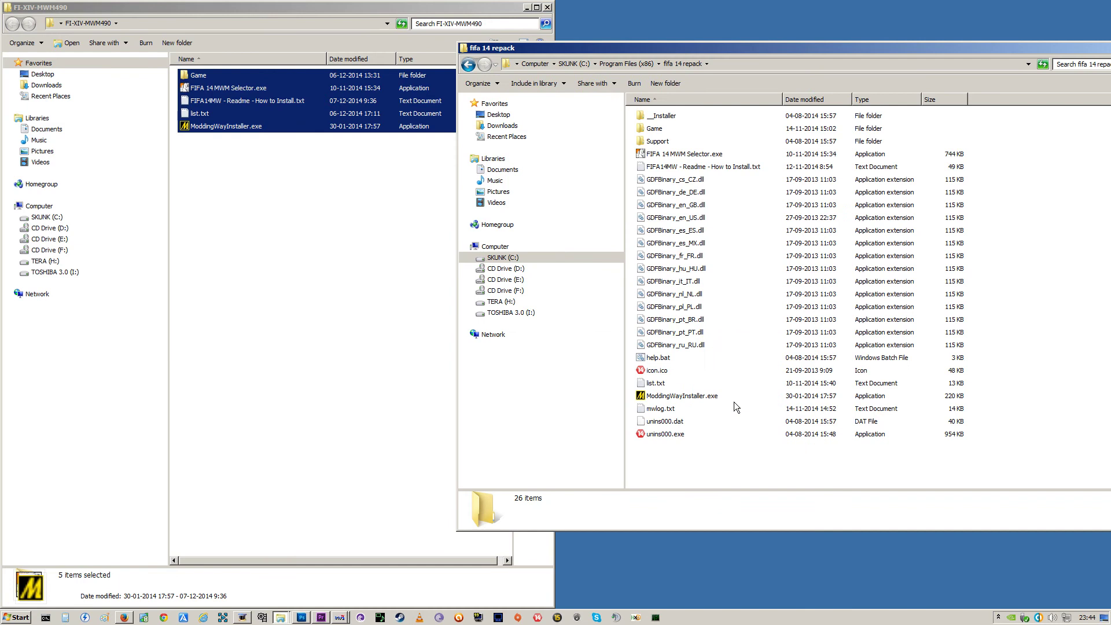
left_click(486, 419)
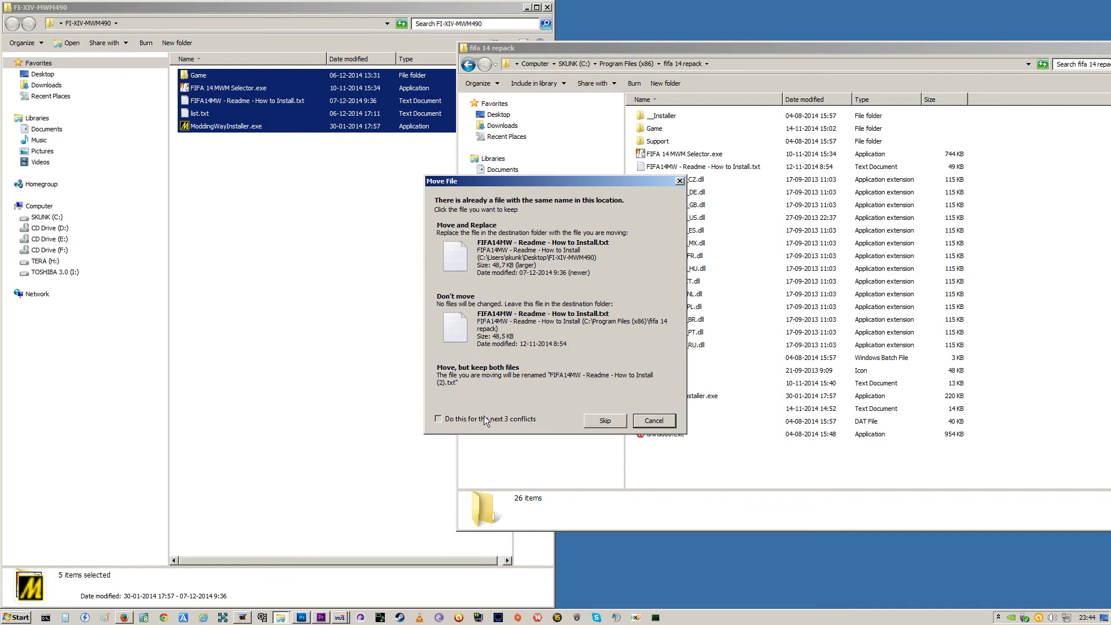
left_click(509, 252)
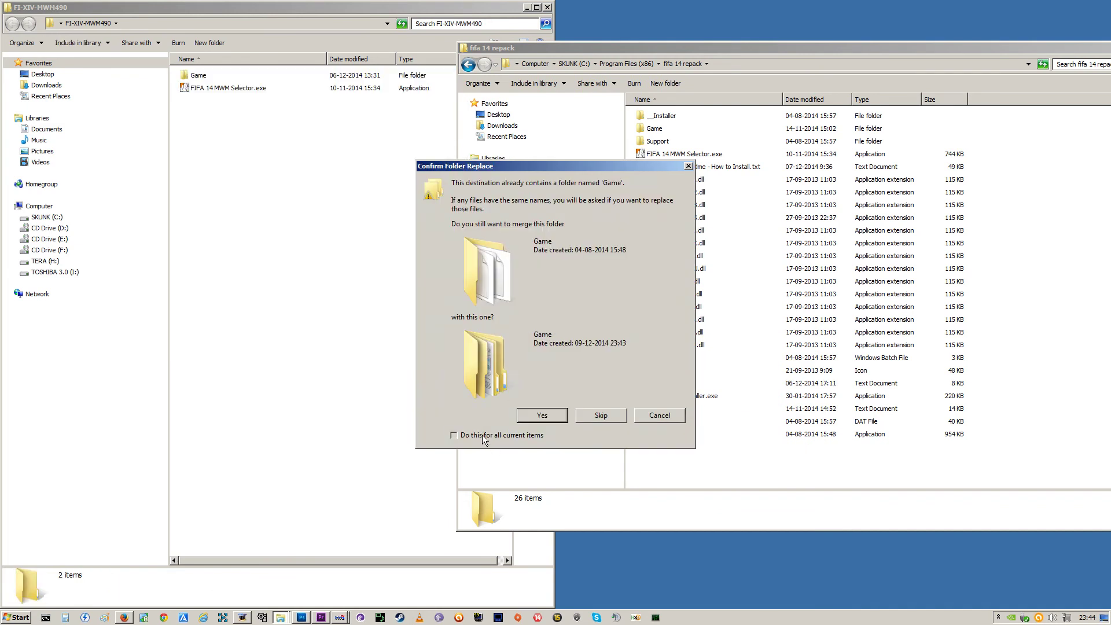
left_click(548, 414)
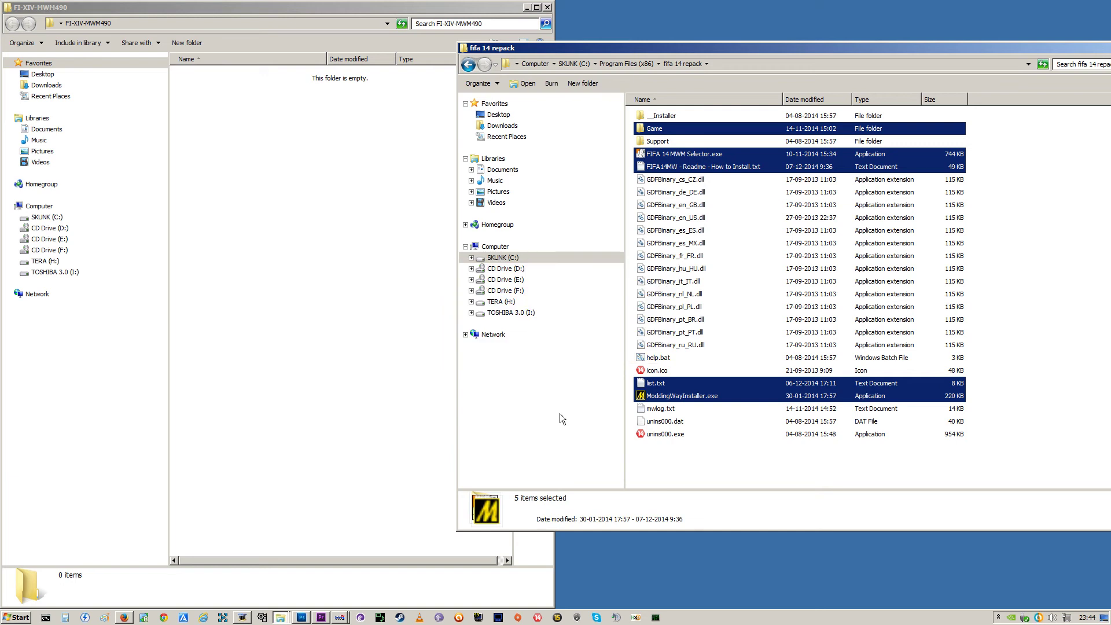
left_click(547, 8)
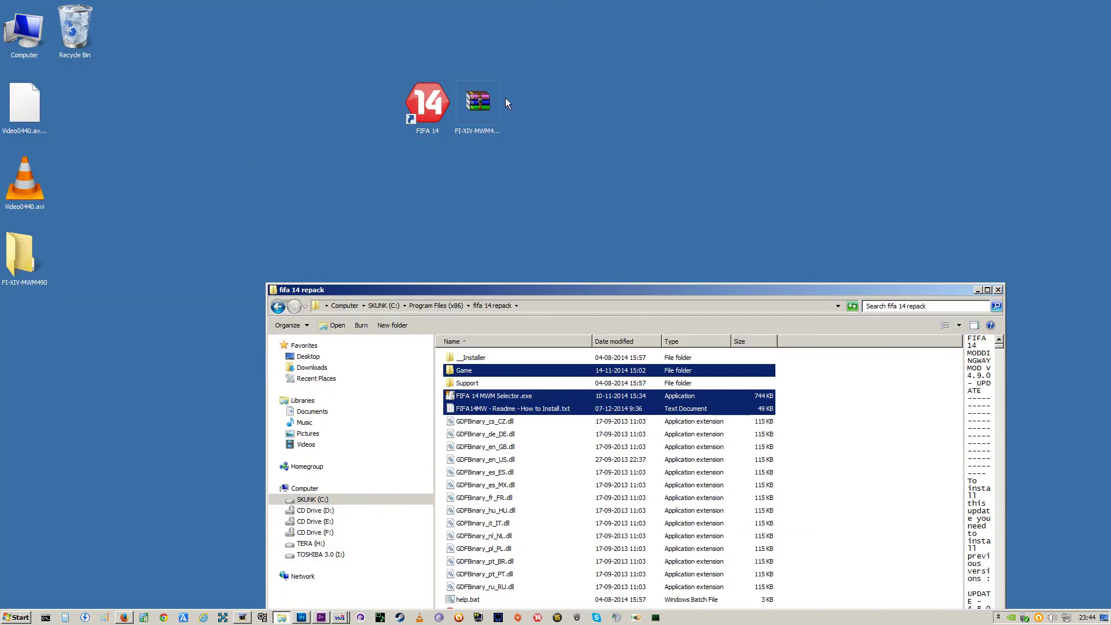
Check the file properties of FI-XIV-MWM490.rar on the desktop
right_click(484, 122)
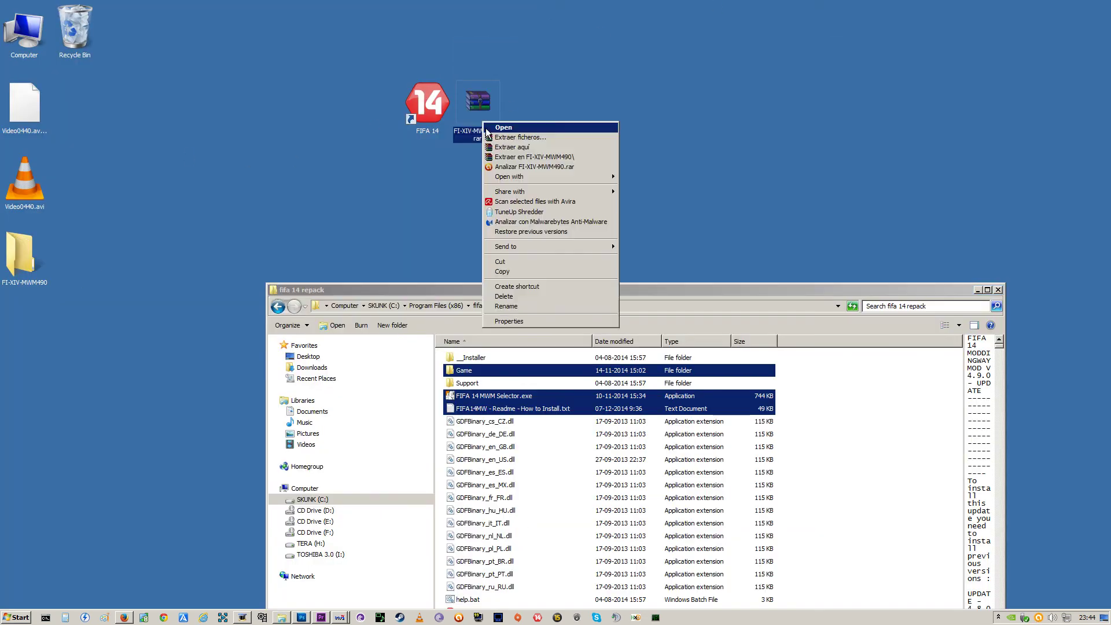
left_click(513, 317)
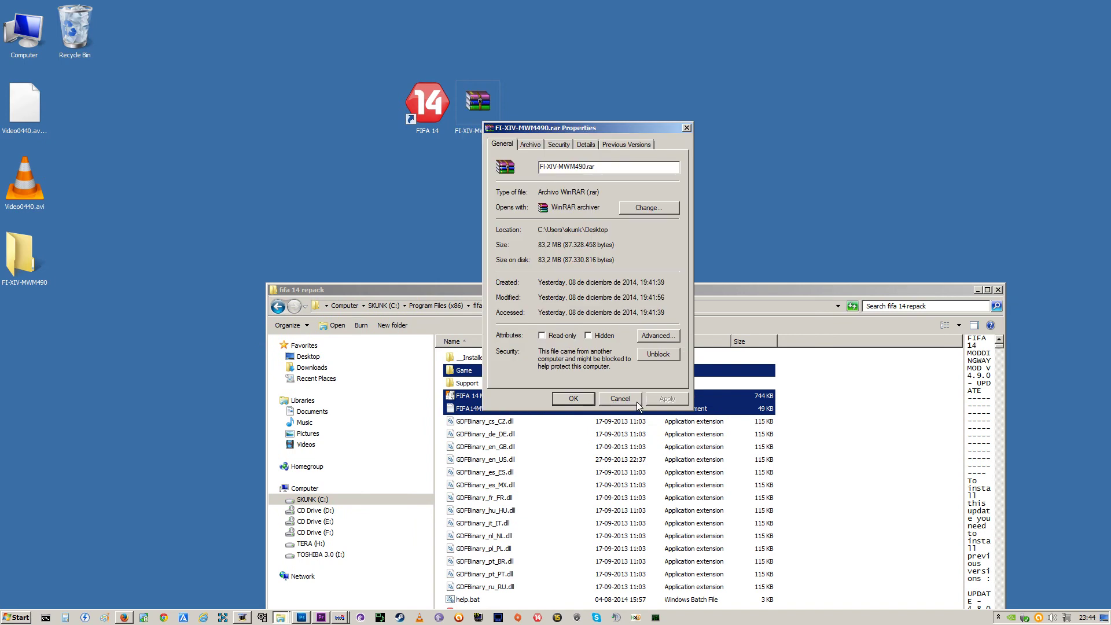
left_click(637, 399)
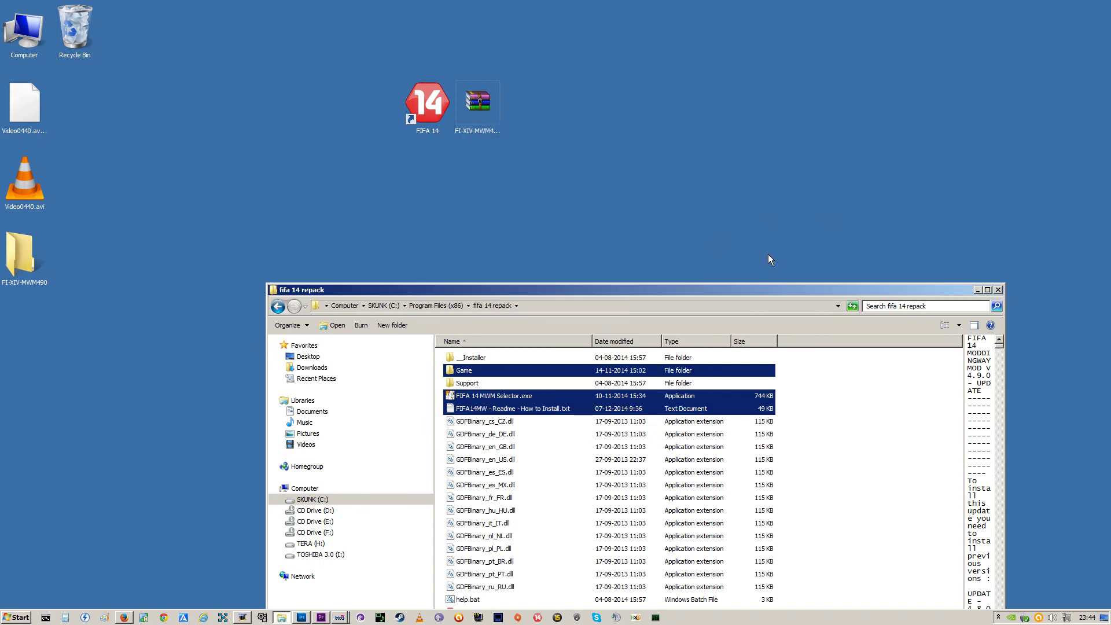
Run ModdingWayInstaller.exe from the fifa 14 repack folder as administrator, install the mod with the log option enabled, and close the installer
left_click_drag(769, 289, 782, 94)
left_click(859, 334)
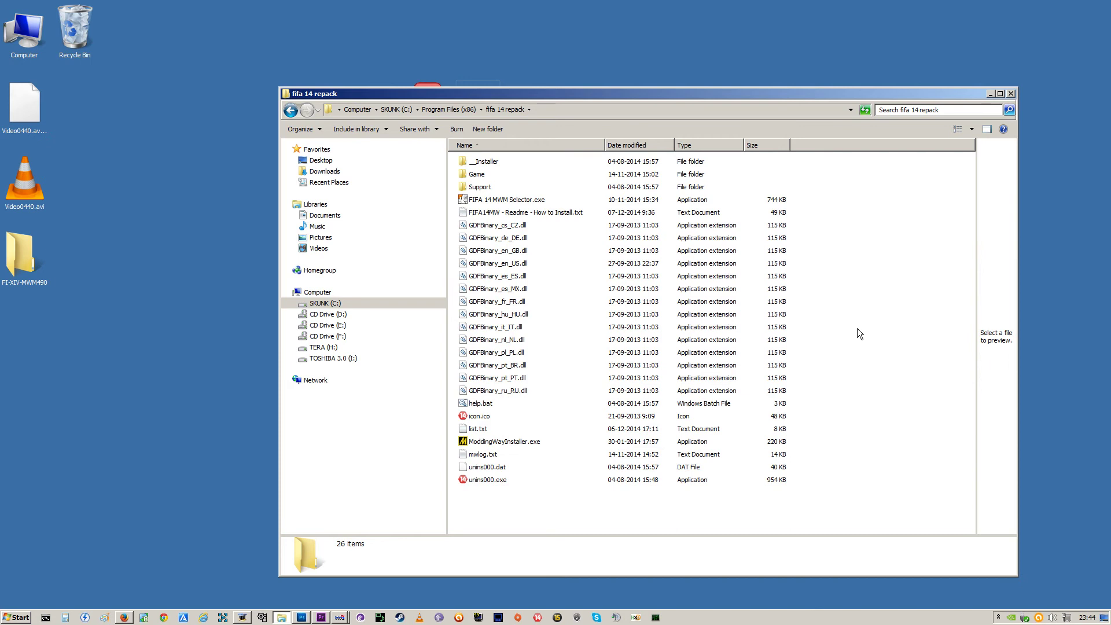
right_click(504, 441)
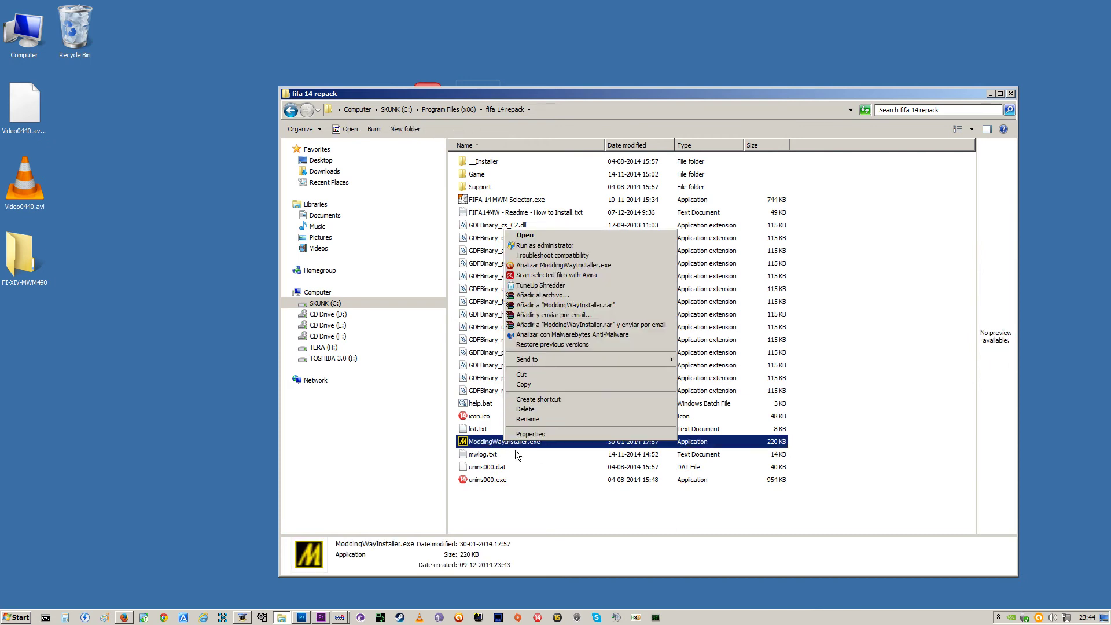
left_click(572, 245)
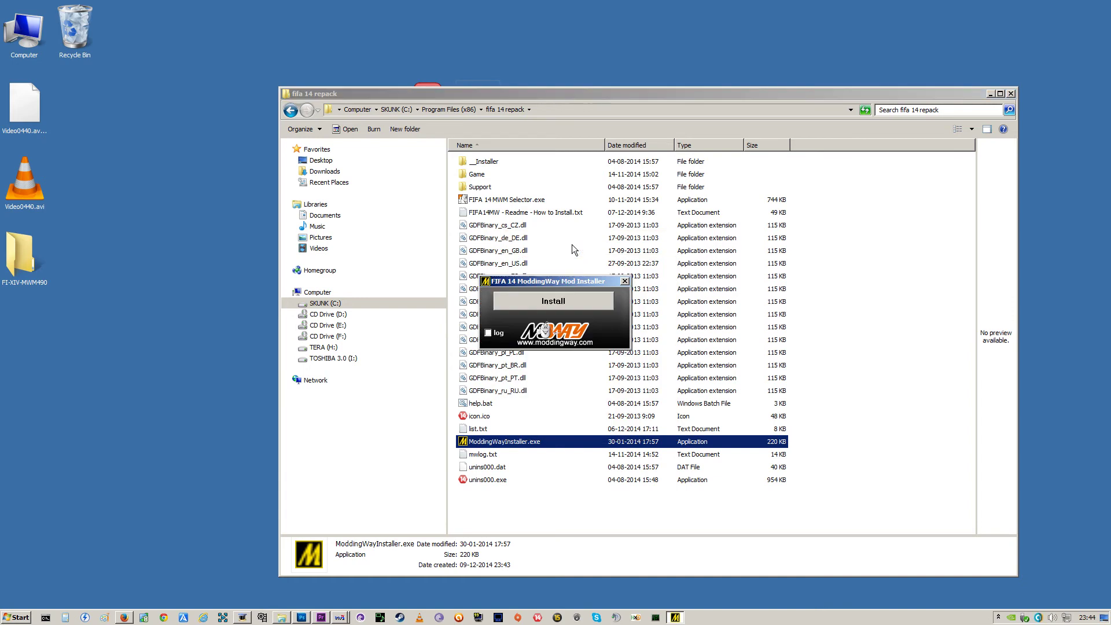
left_click(488, 333)
left_click(533, 307)
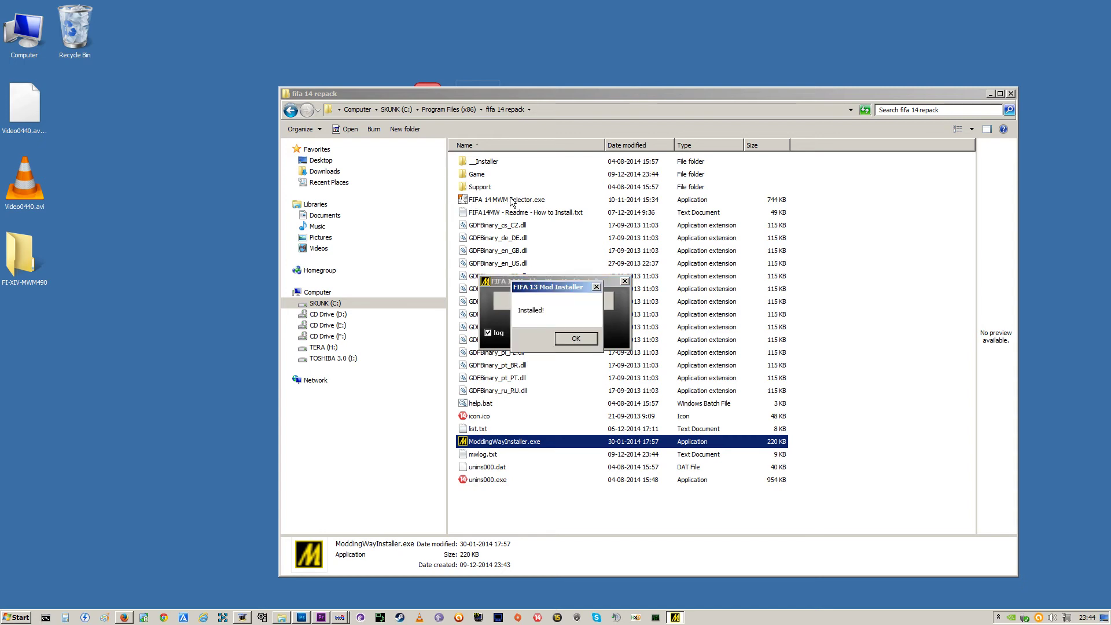
left_click(574, 338)
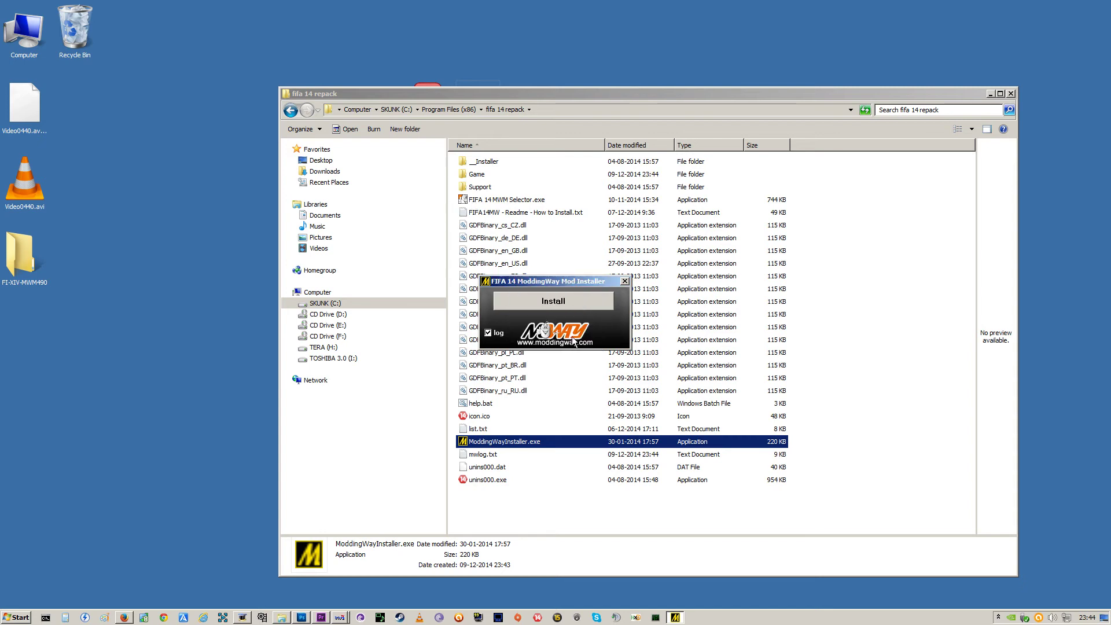
left_click(624, 282)
Launch FIFA 14 MWM Selector.exe as administrator and reposition its window over the game folder
right_click(517, 200)
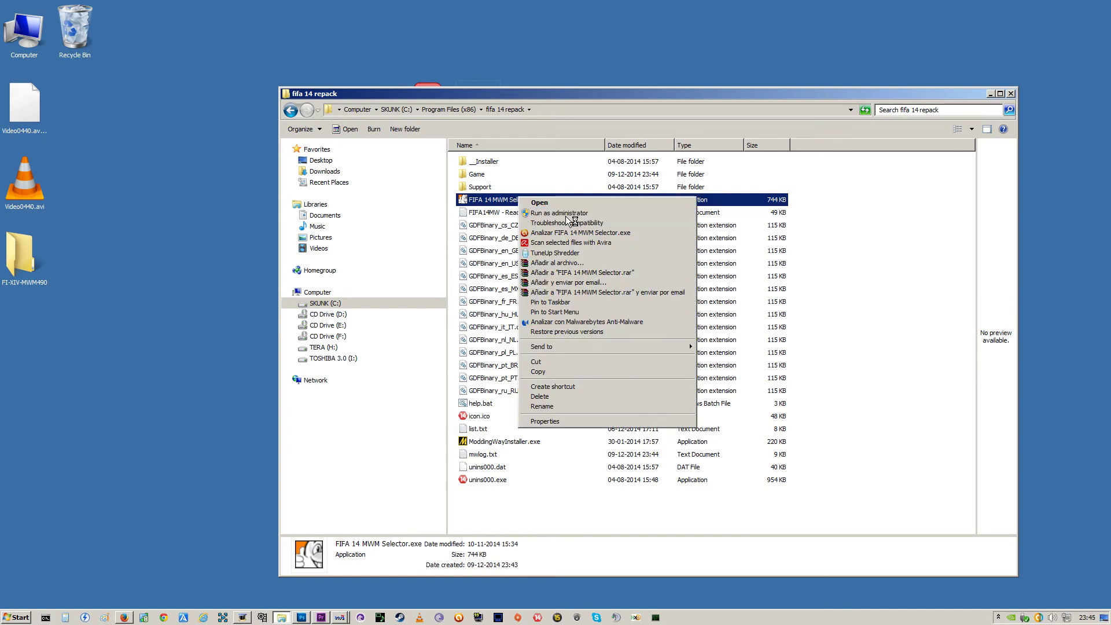
left_click(566, 214)
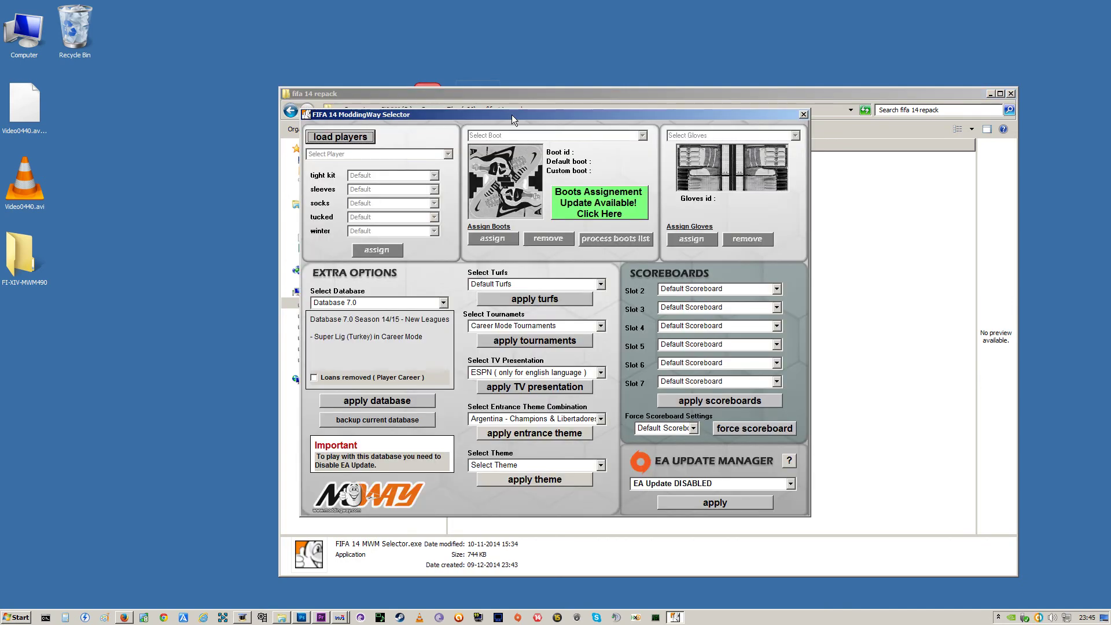
left_click_drag(512, 115, 606, 104)
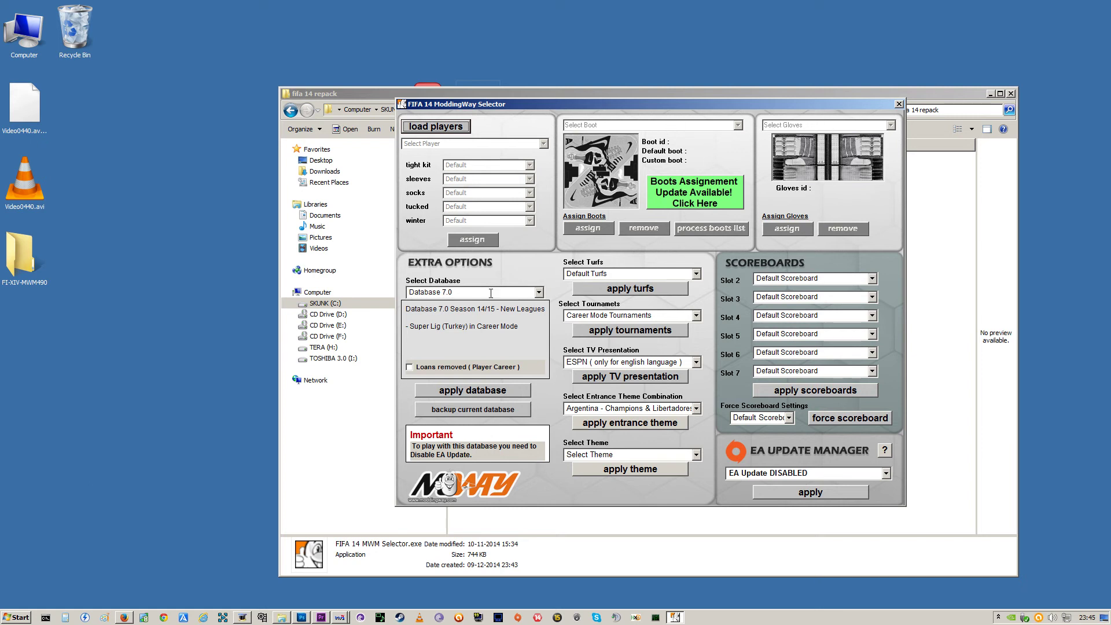
Select Database 7.0 with the player career loans removed option off, and apply it, confirming the database change
left_click(539, 292)
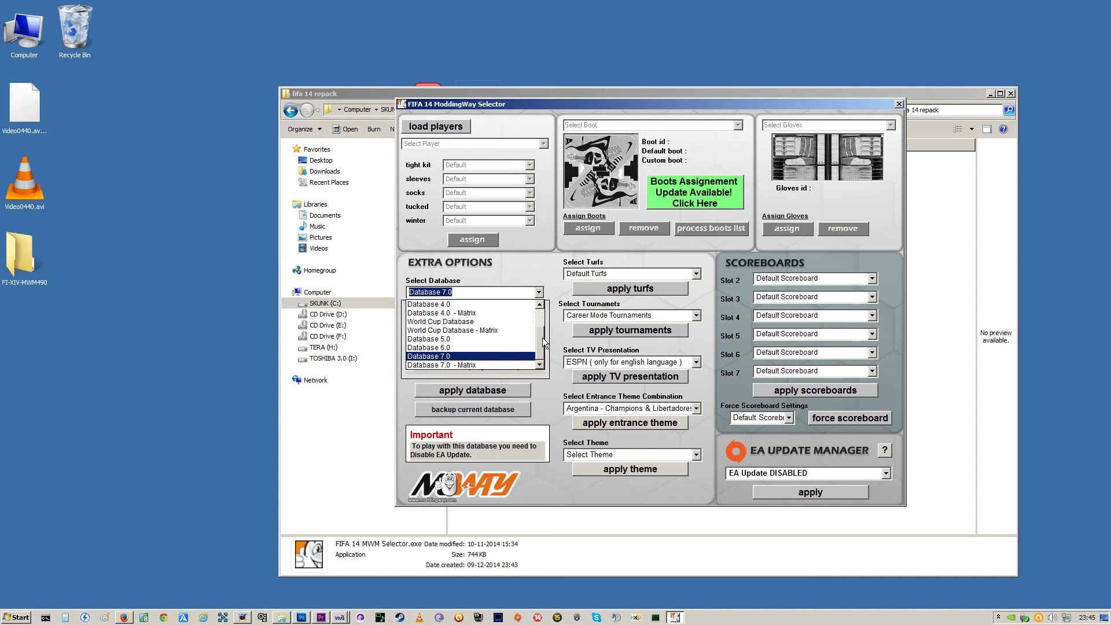
scroll(548, 324, "down", 2)
left_click(447, 357)
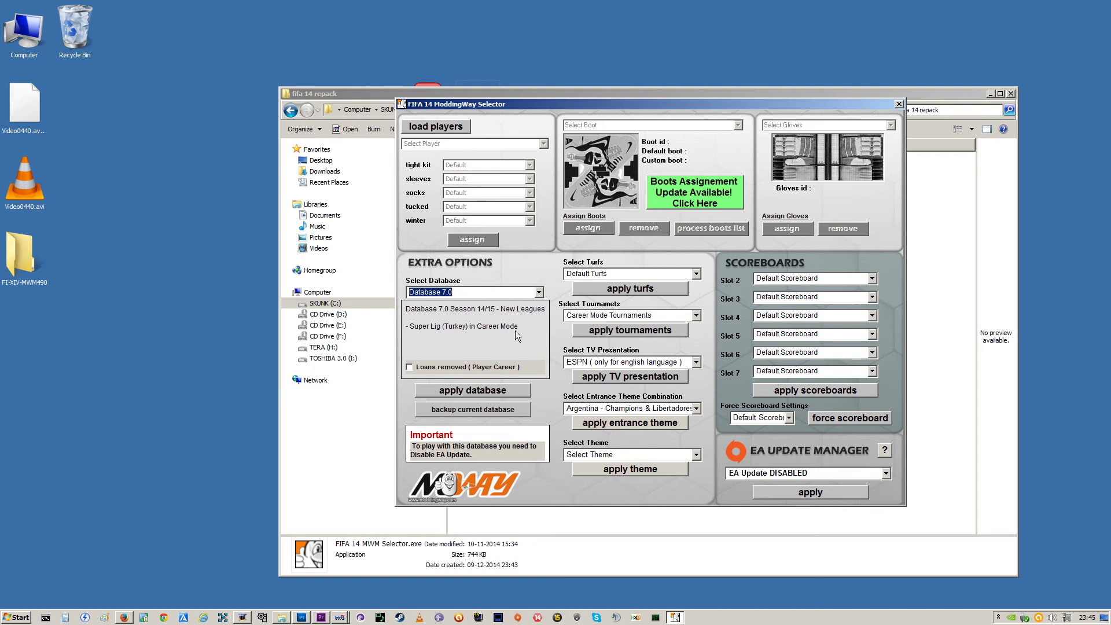
left_click(412, 368)
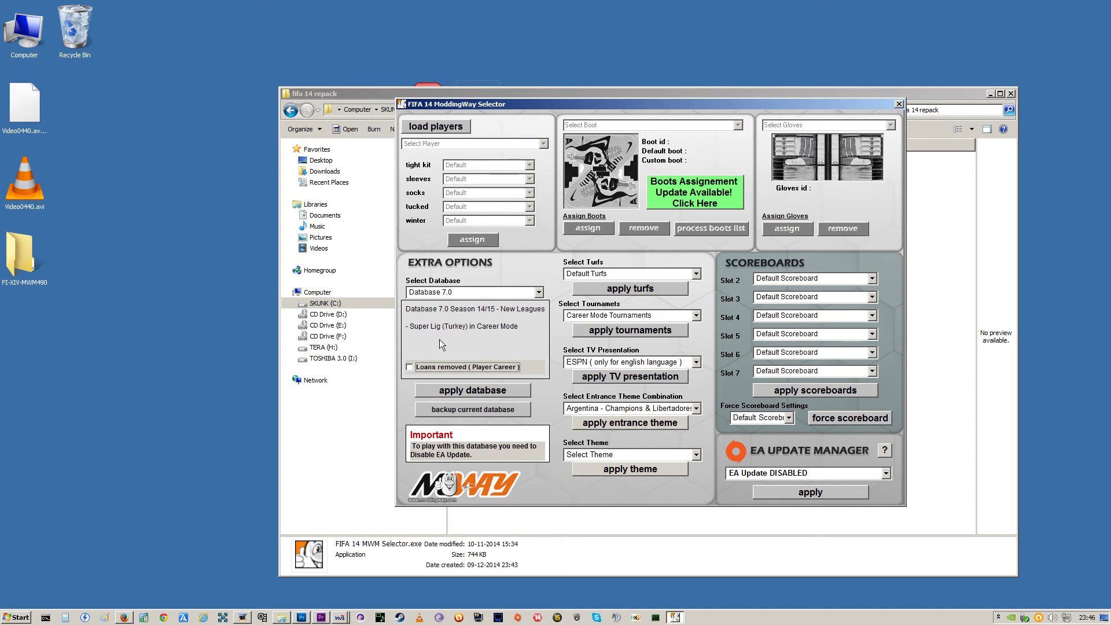
left_click(458, 392)
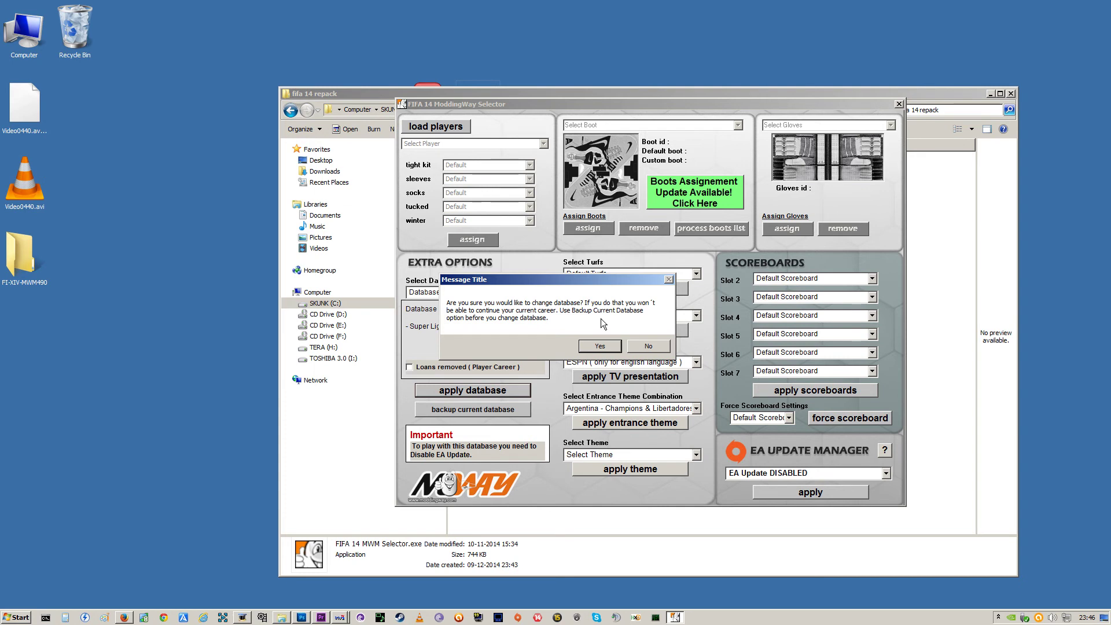
left_click(646, 346)
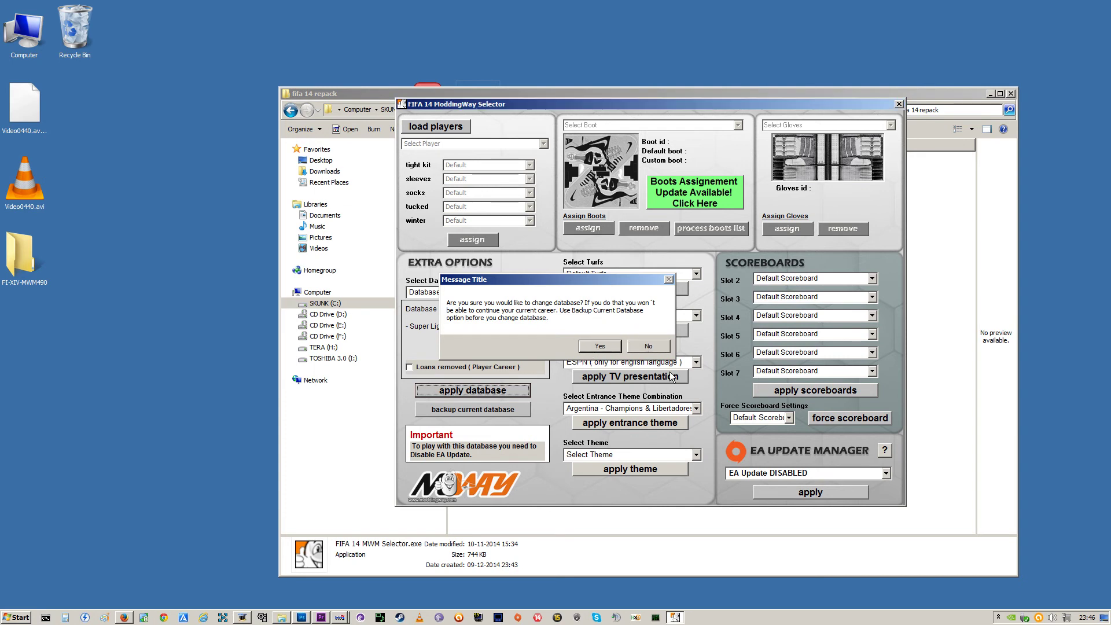
key("Return")
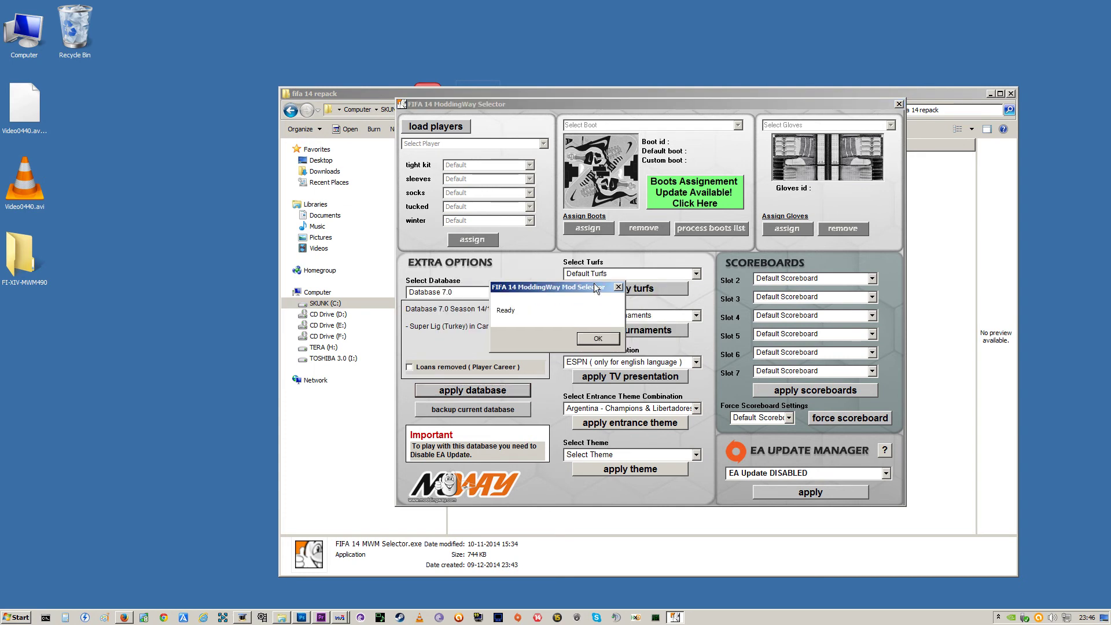
left_click(598, 338)
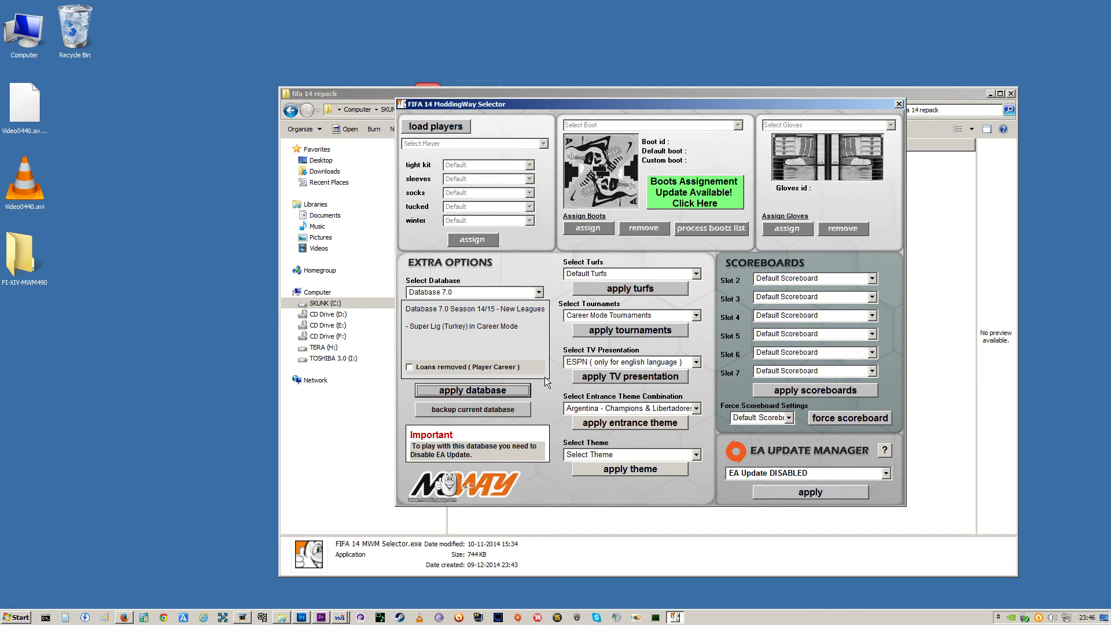
left_click(410, 366)
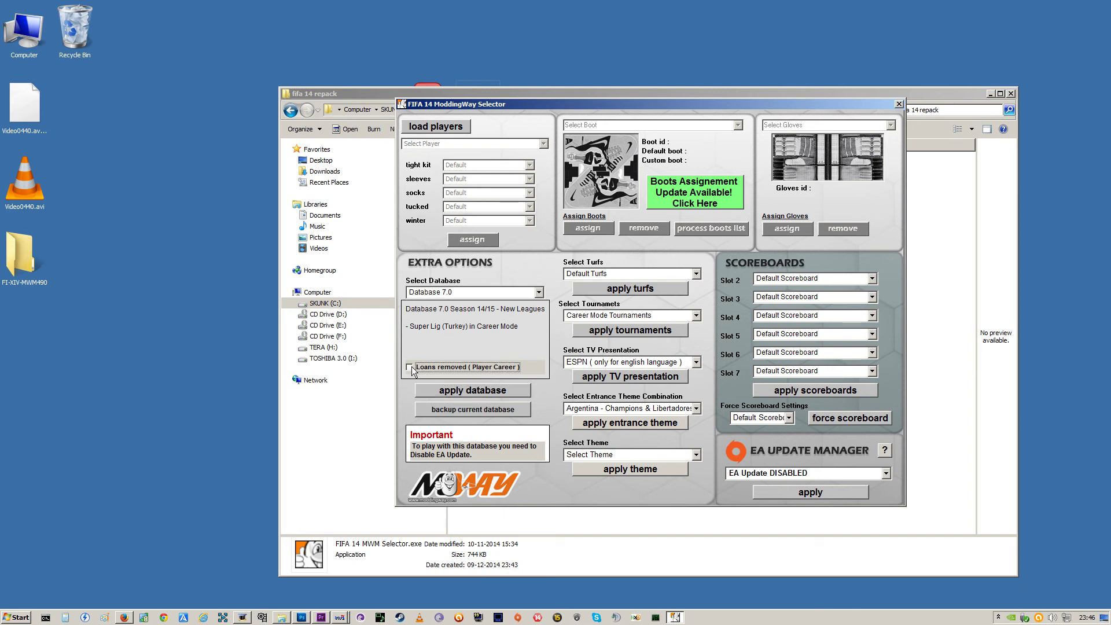
Review the turf, tournament and TV presentation choices, keeping Default Turfs, Career Mode Tournaments and ESPN selected
left_click(696, 273)
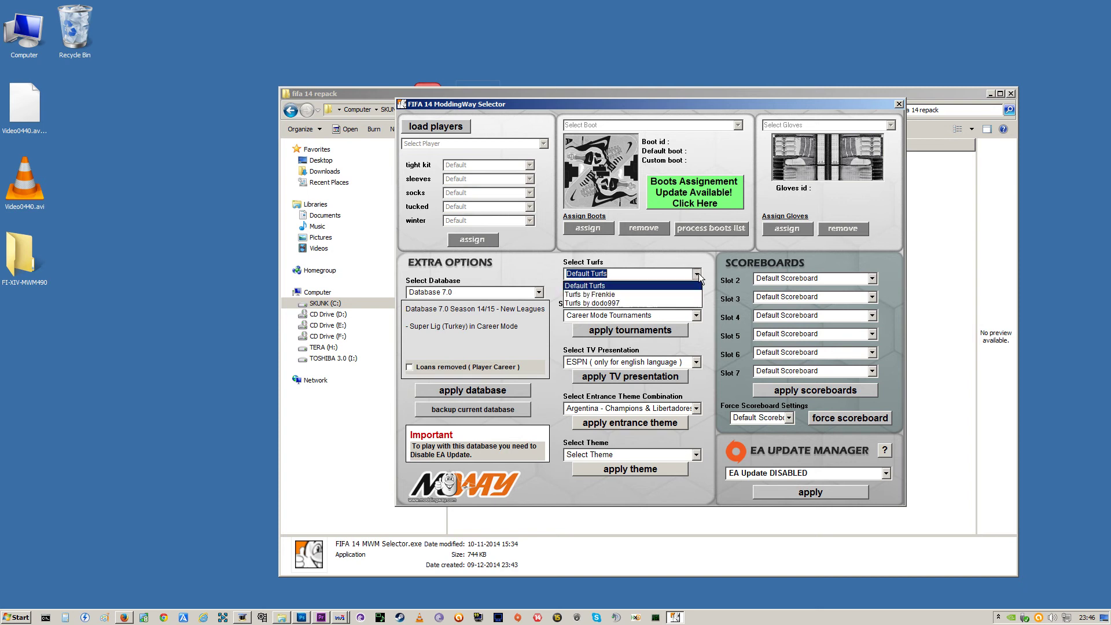
left_click(697, 274)
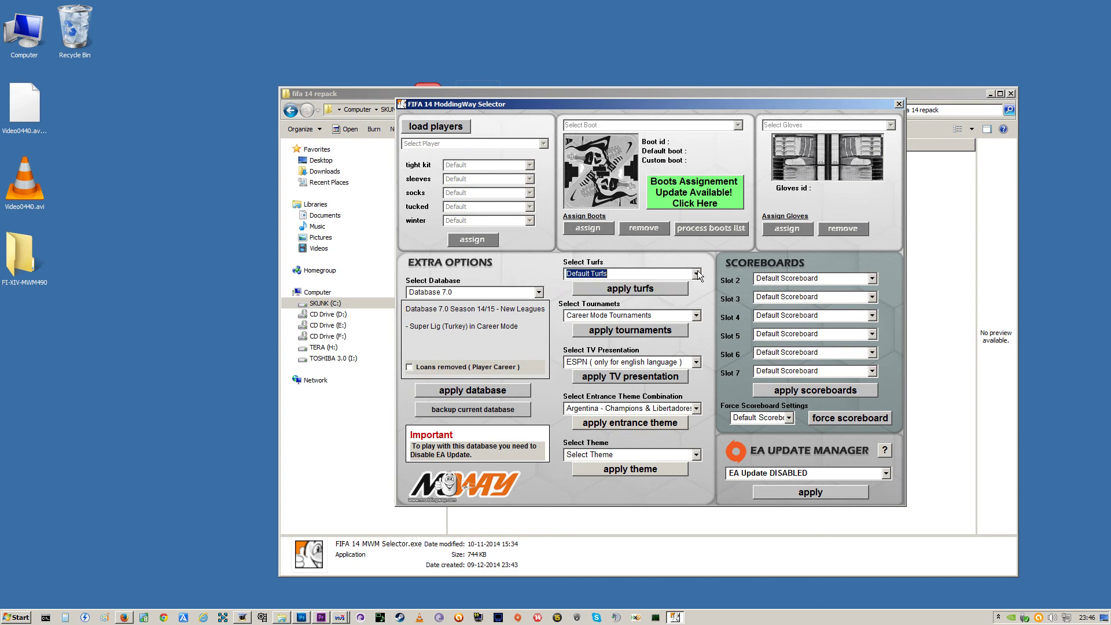
left_click(696, 316)
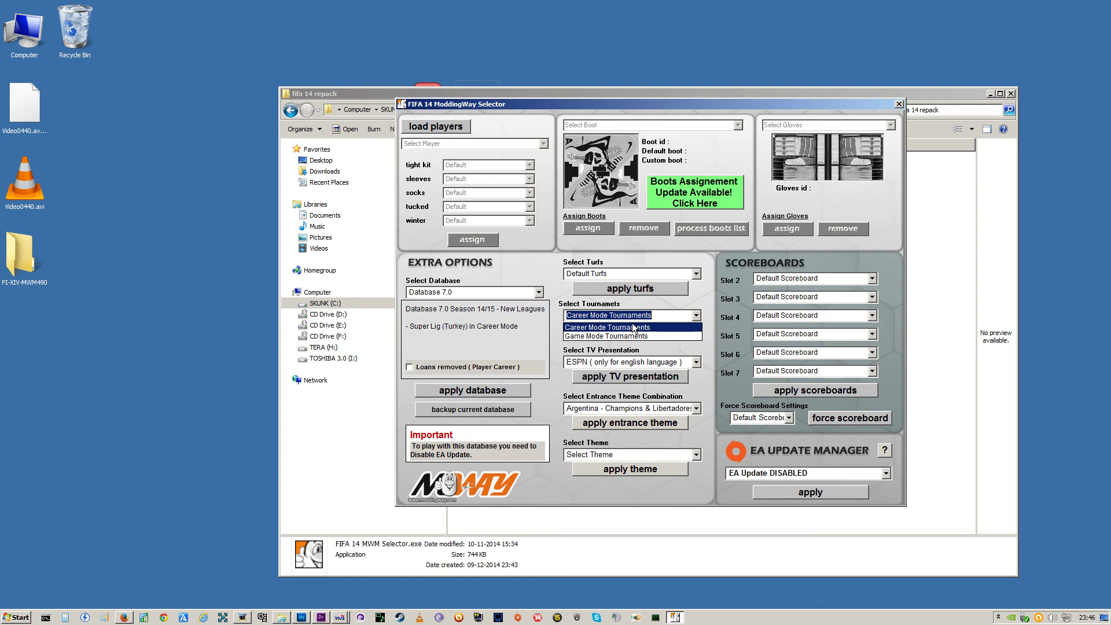
left_click(669, 309)
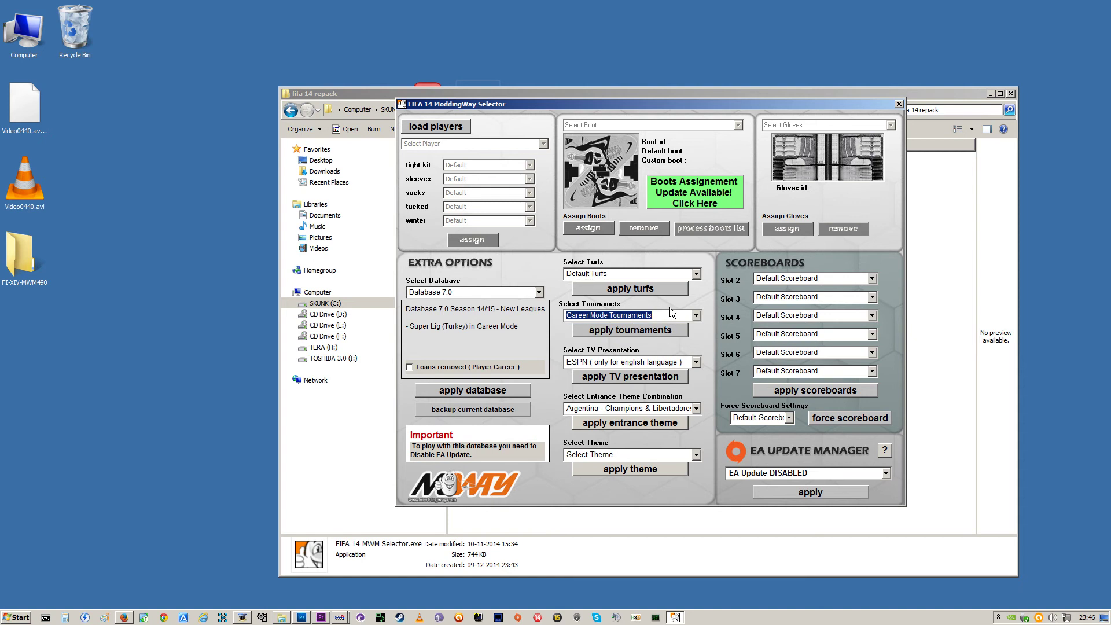
left_click(697, 362)
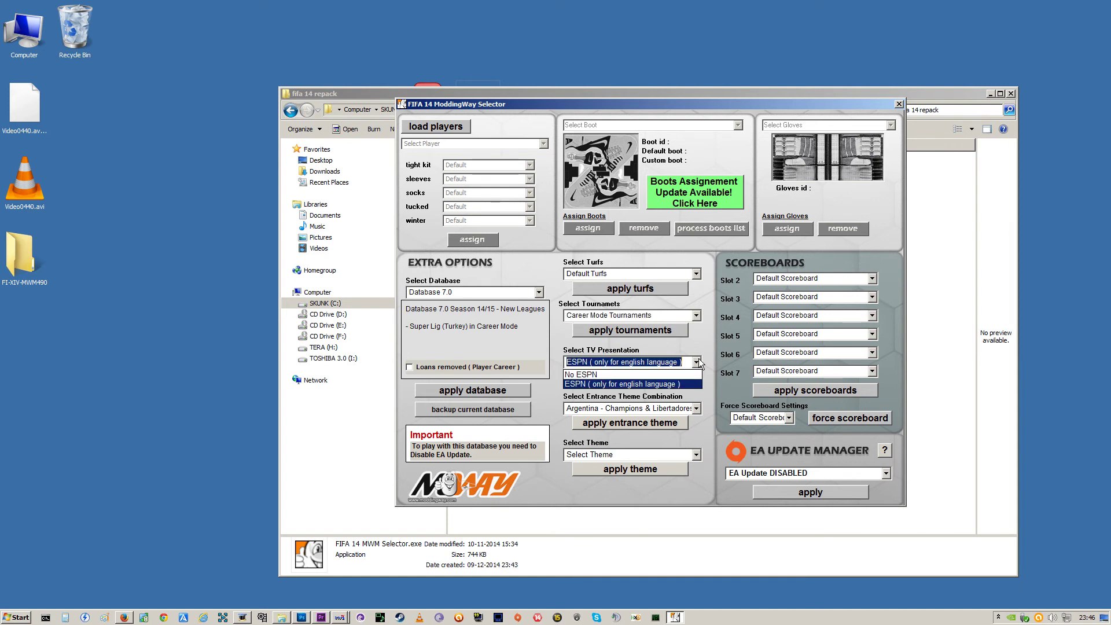
left_click(697, 358)
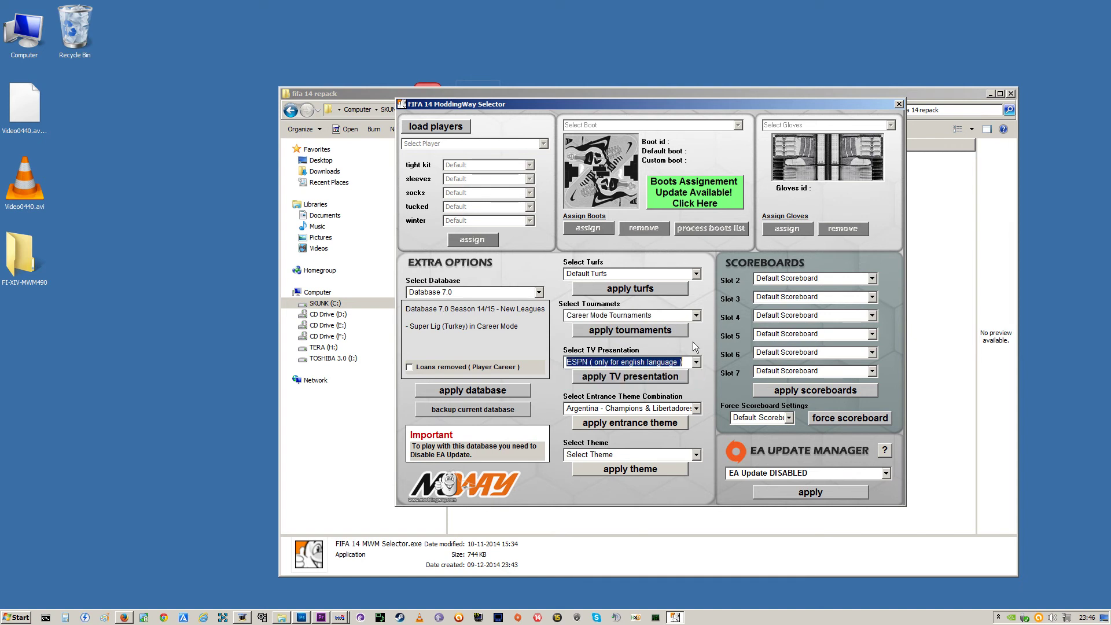
Choose the Argentina - Champions & Libertadores entrance theme combination and the Champions League theme
left_click(696, 409)
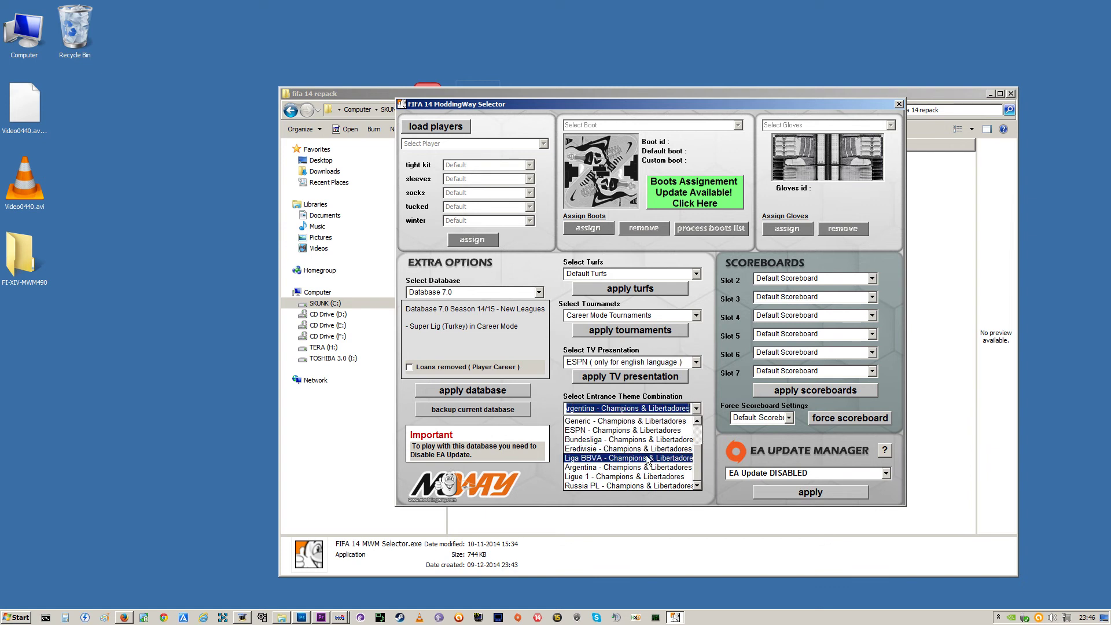
left_click(613, 469)
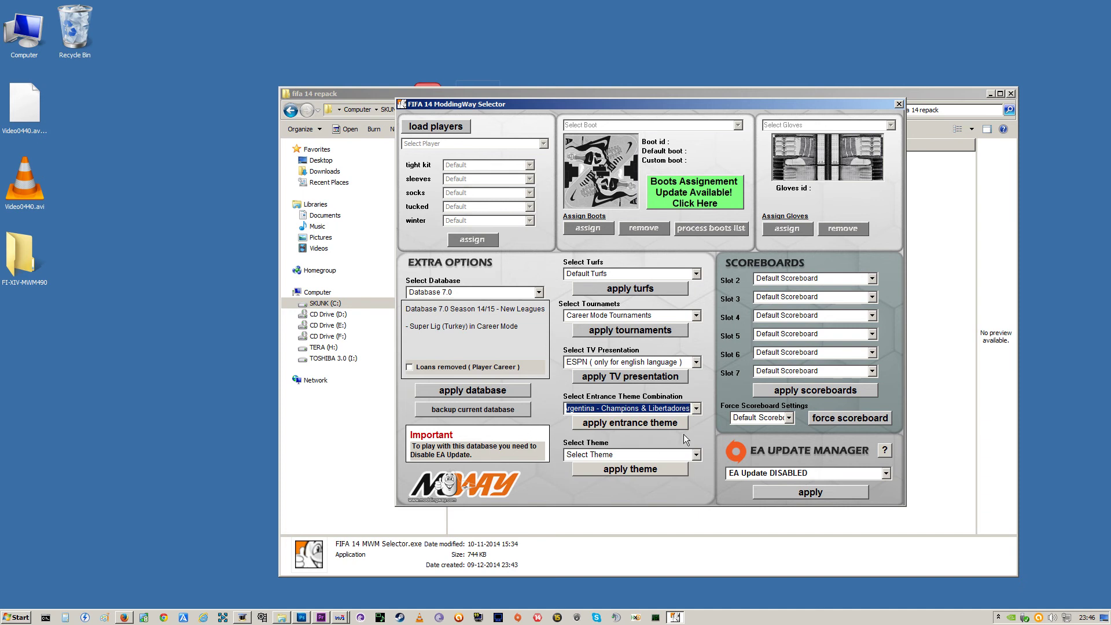
left_click(697, 454)
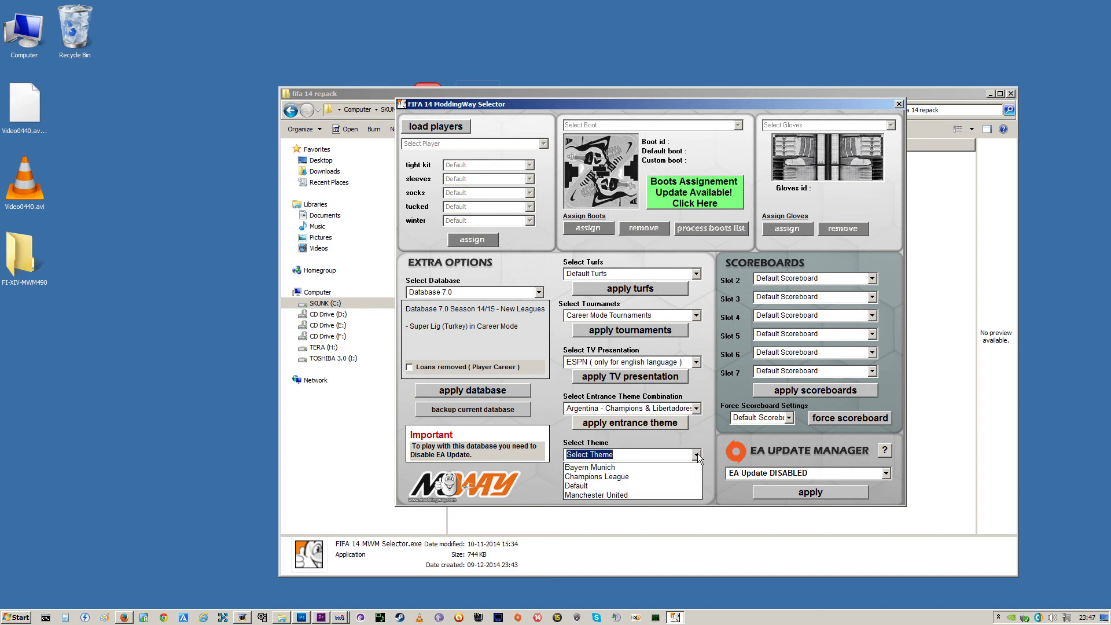
left_click(591, 478)
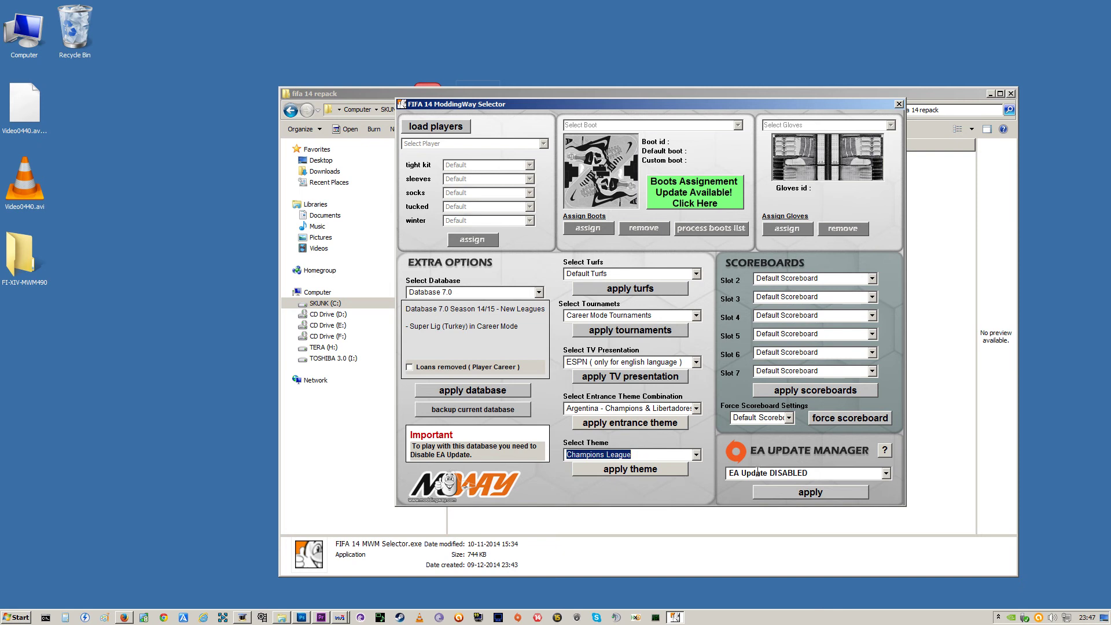
Apply the EA Update DISABLED setting and reapply Database 7.0, confirming the change
left_click(805, 493)
left_click(585, 338)
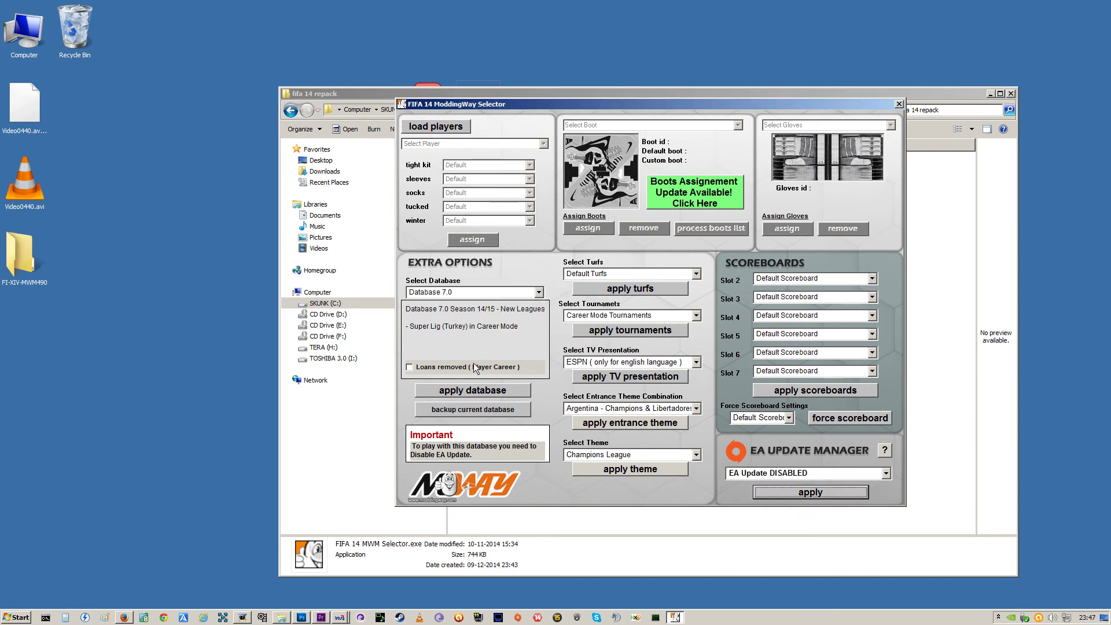
left_click(464, 390)
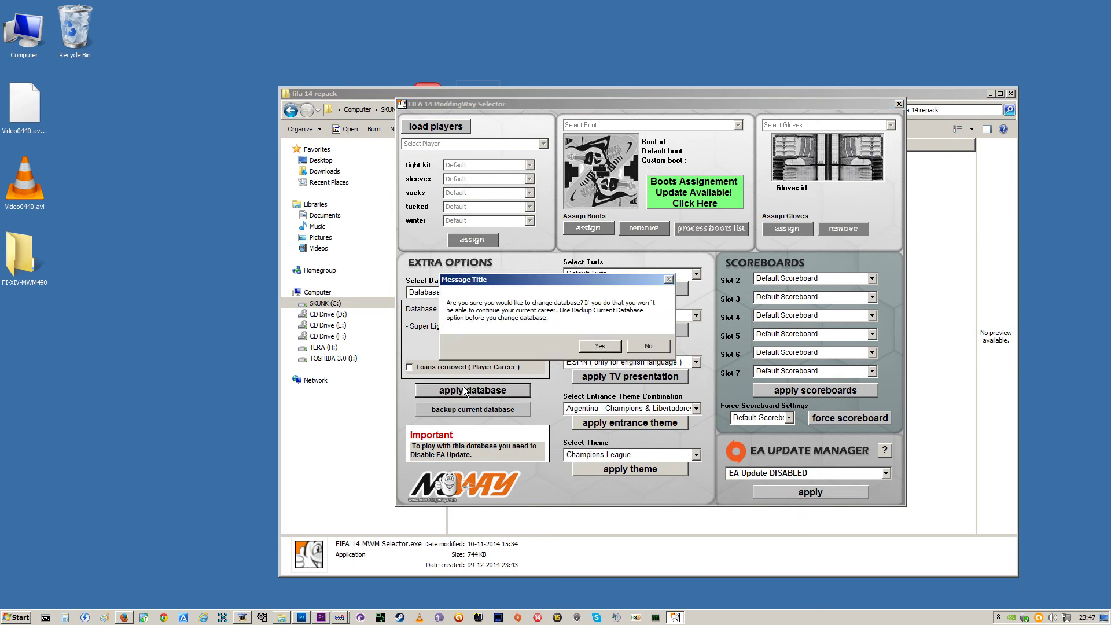
left_click(601, 347)
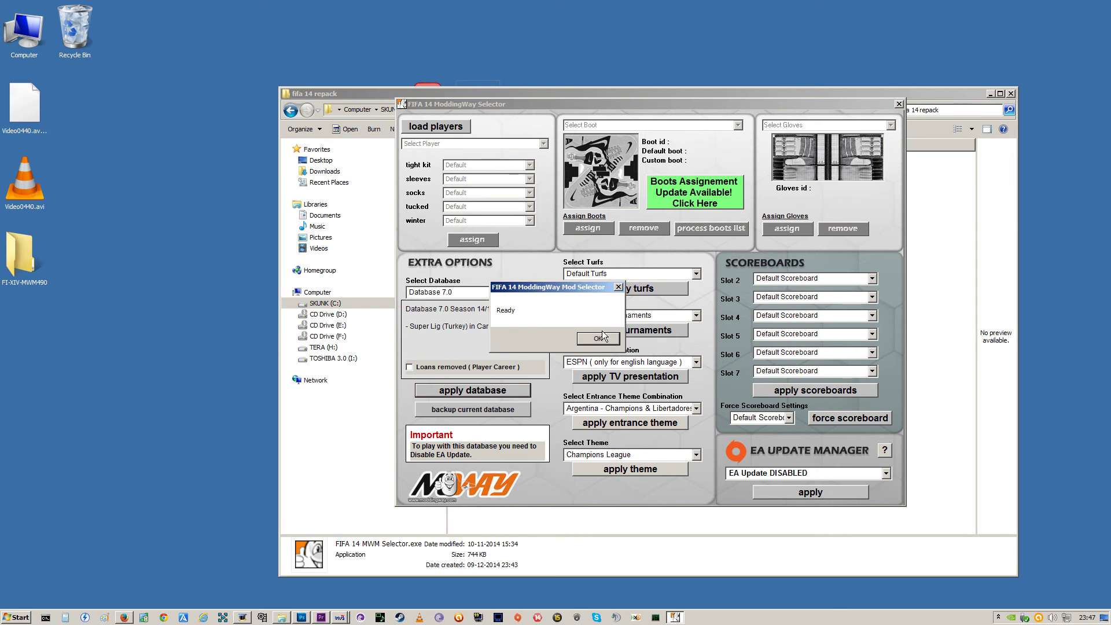
left_click(600, 338)
Apply the ESPN TV presentation and the Argentina - Champions & Libertadores entrance theme
left_click(618, 380)
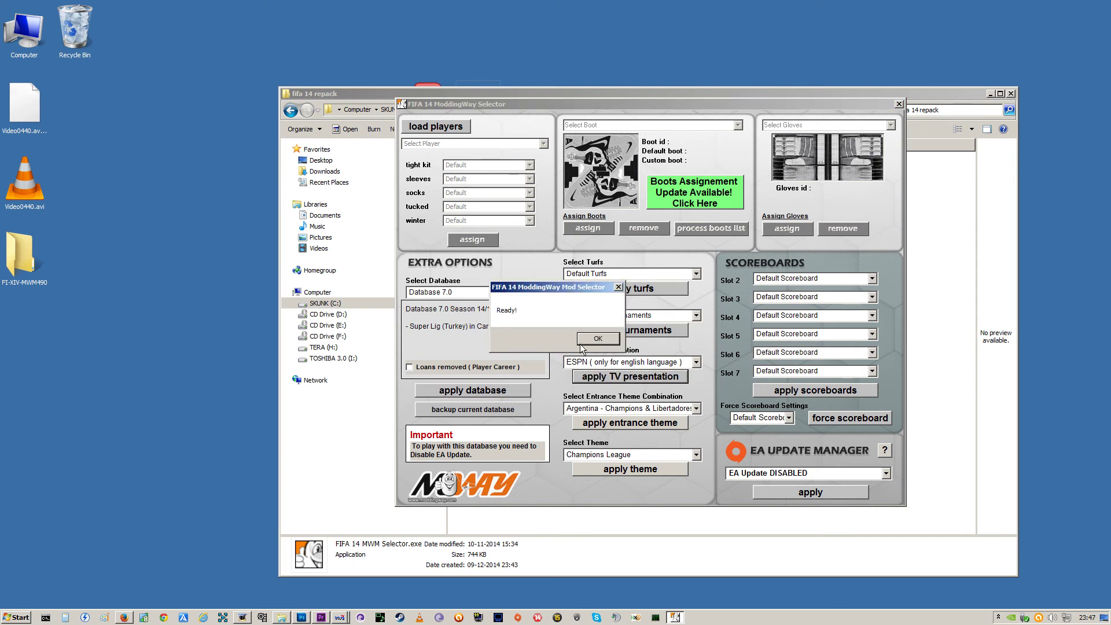
left_click(596, 347)
left_click(617, 428)
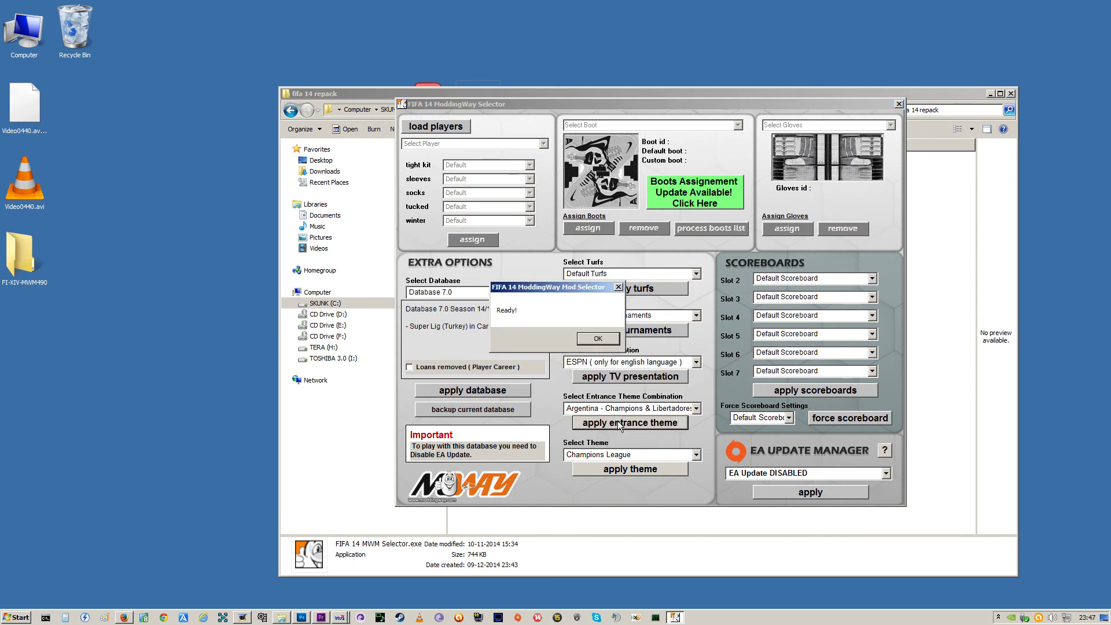
left_click(598, 340)
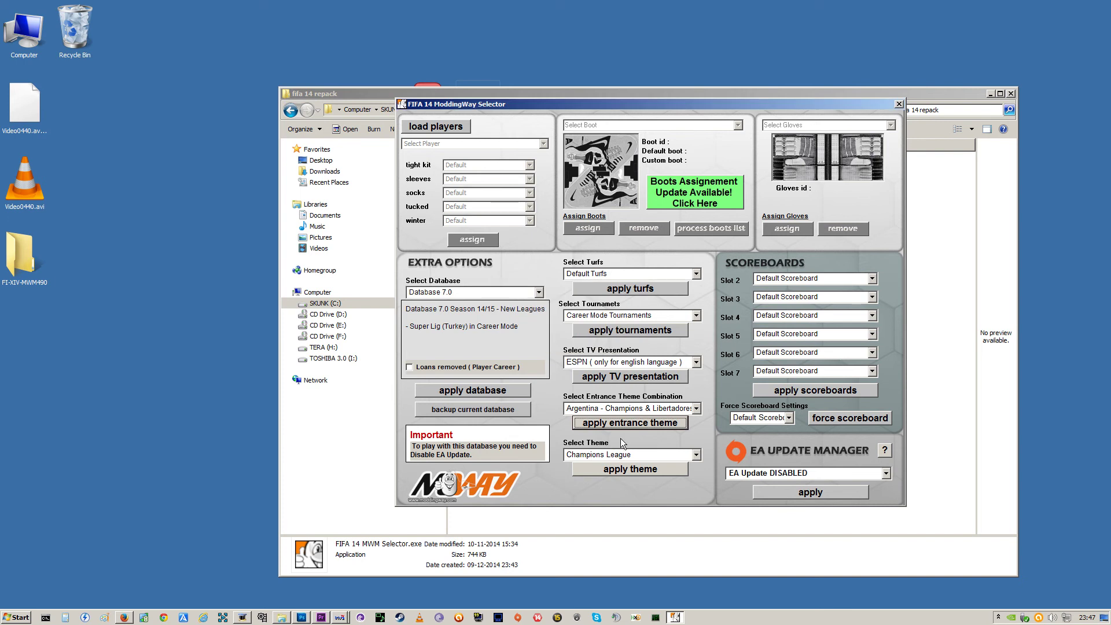
Apply the Champions League theme and shift the selector window slightly over the game folder
left_click(633, 472)
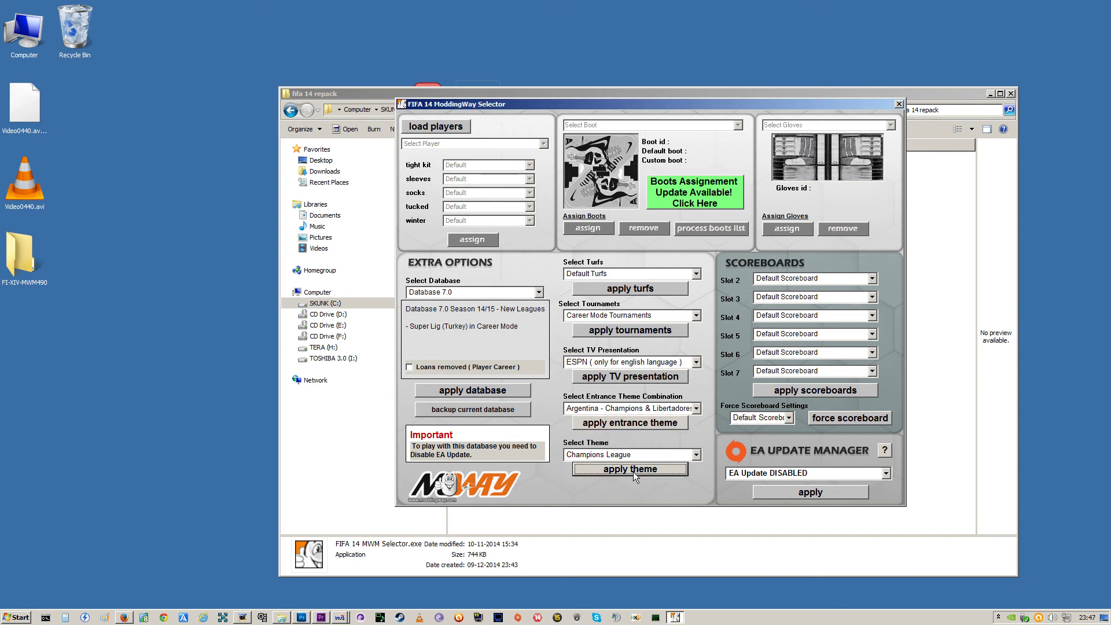
left_click(599, 337)
left_click_drag(877, 102, 789, 96)
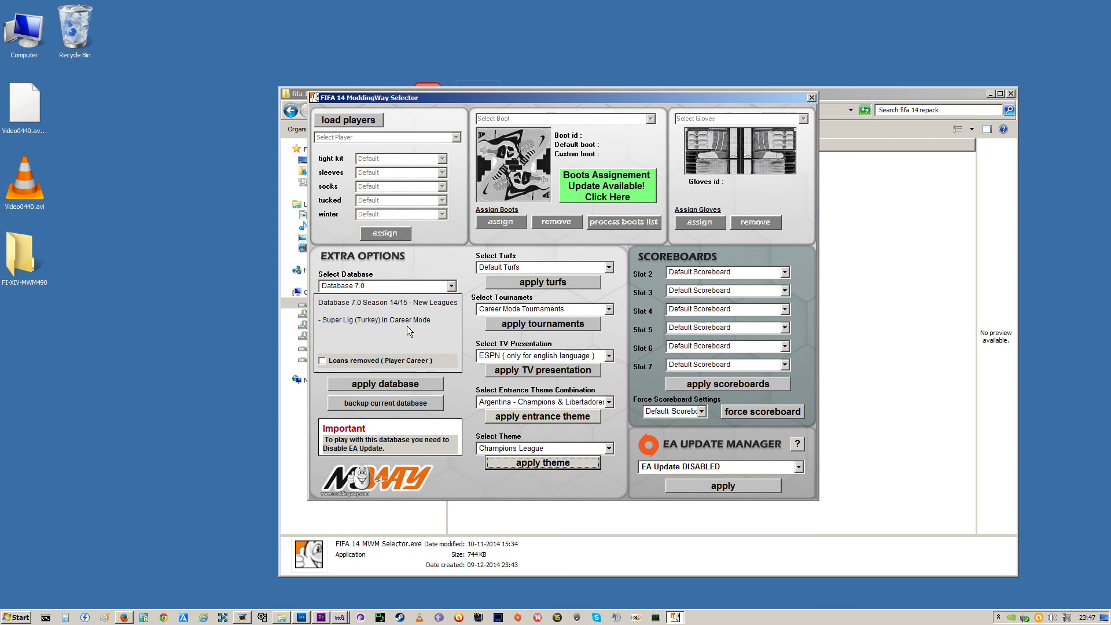
Apply EA Update DISABLED once more, and apply Database 7.0 again with the database change confirmed
left_click(696, 488)
left_click(598, 339)
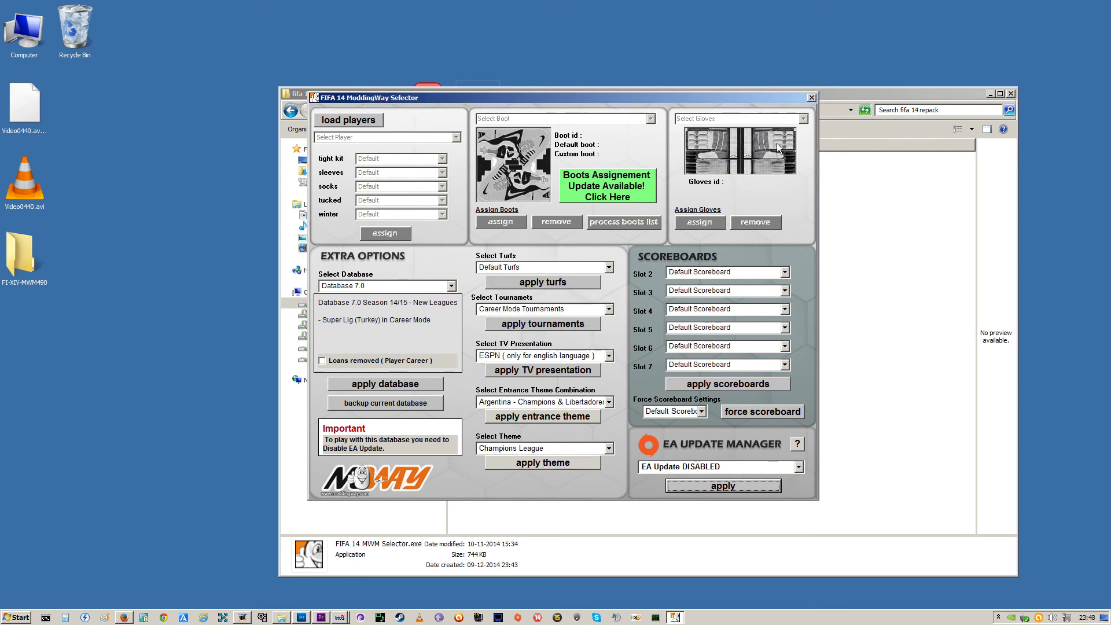
left_click(384, 387)
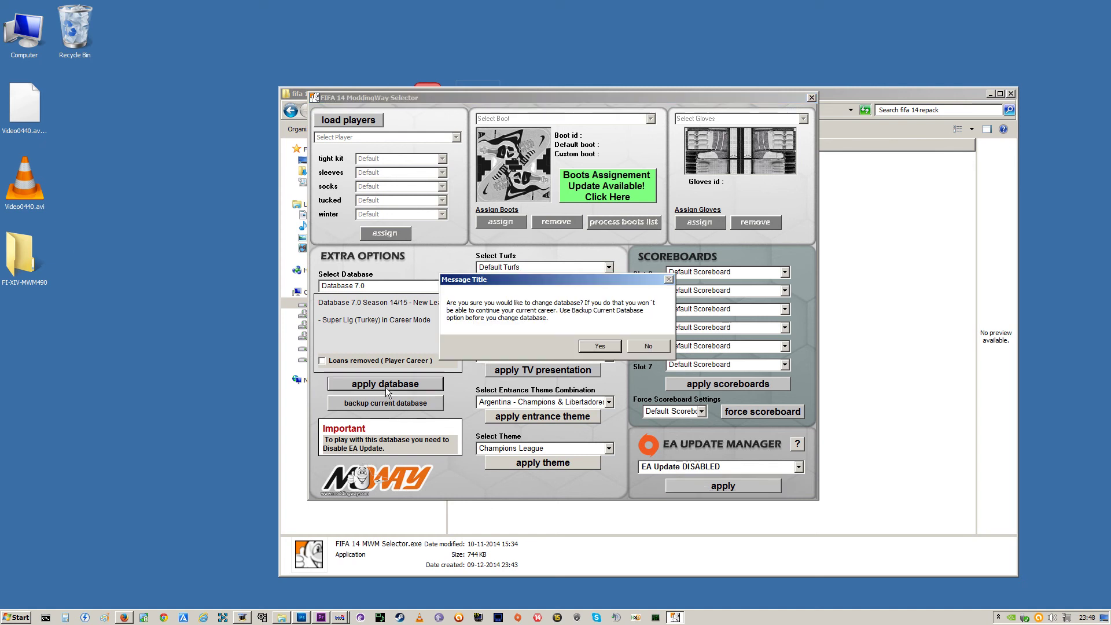
left_click(587, 347)
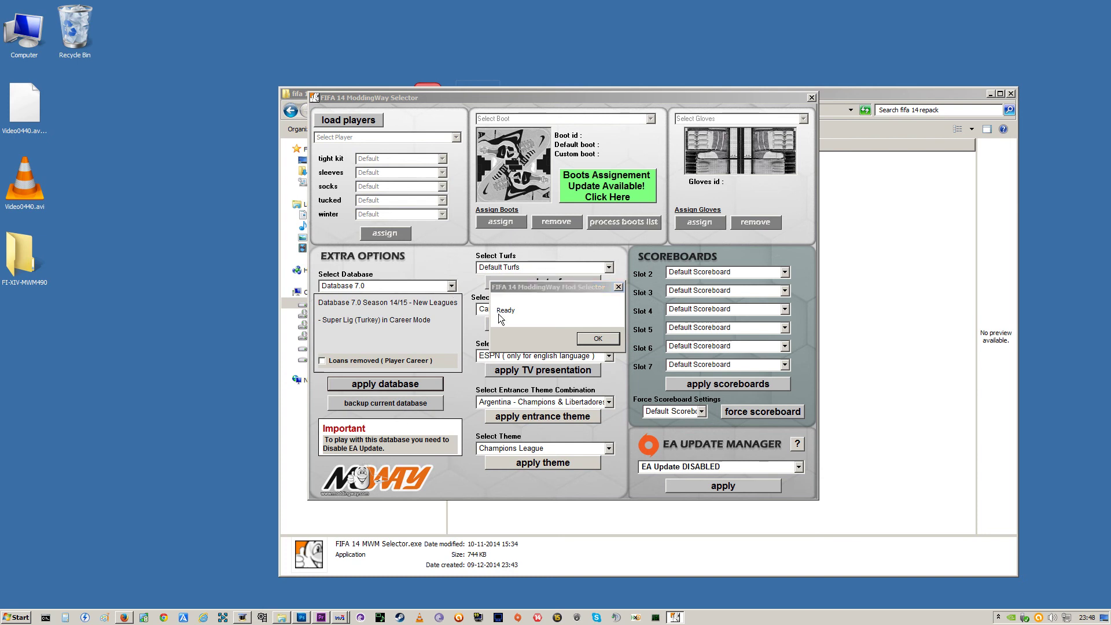
key("Return")
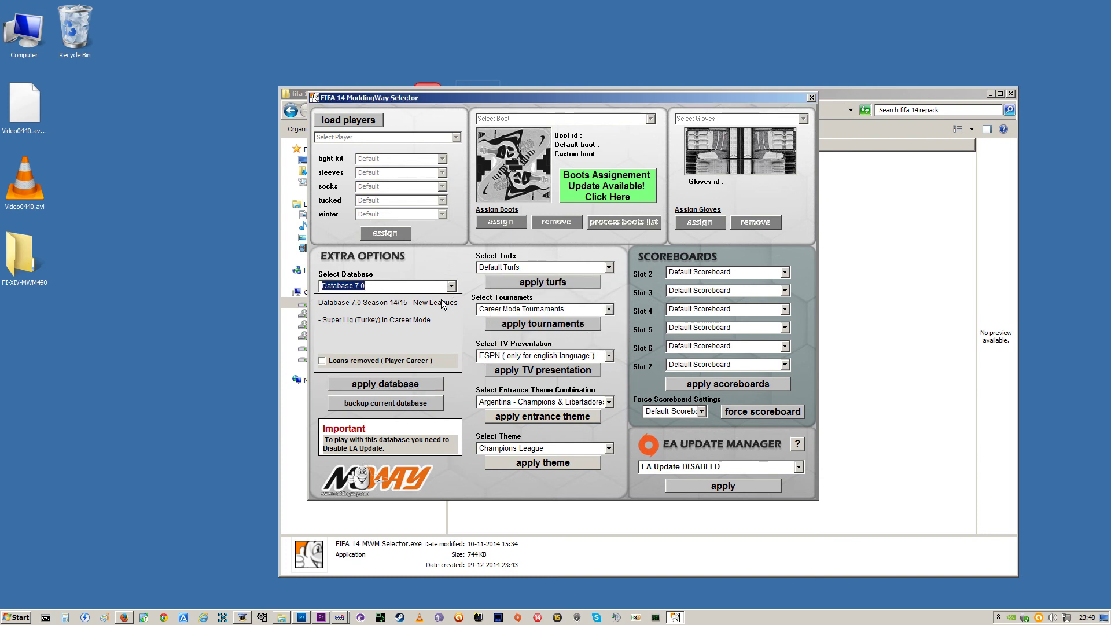
Look through the available databases and their descriptions, including Database 7.0 - Matrix and World Cup Database, ending back on Database 7.0
left_click(452, 287)
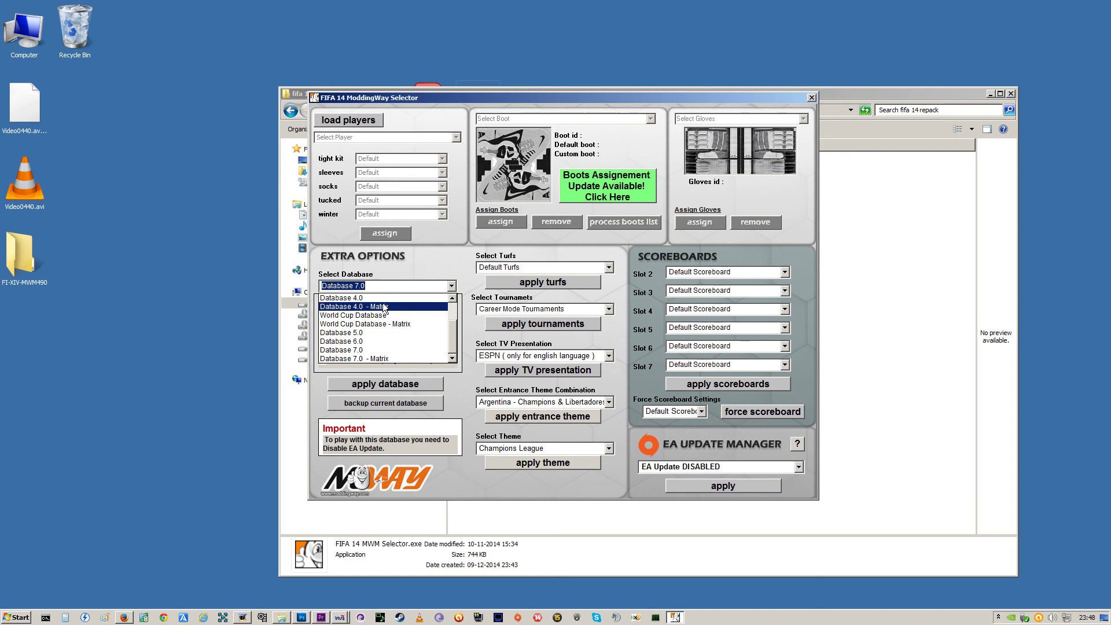
scroll(449, 344, "up", 2)
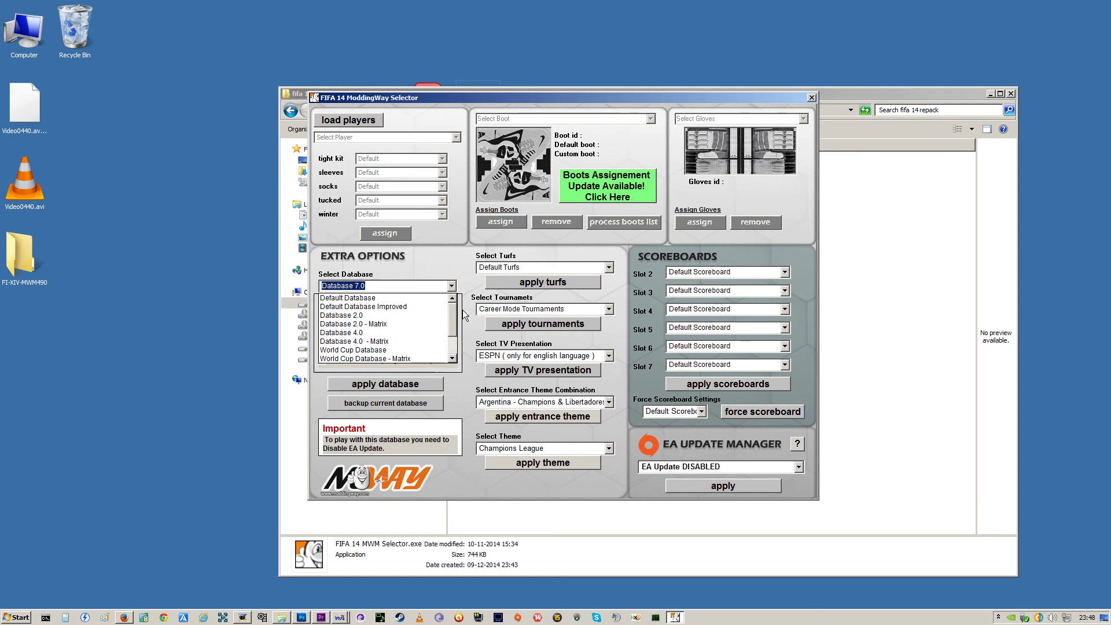
scroll(463, 336, "down", 4)
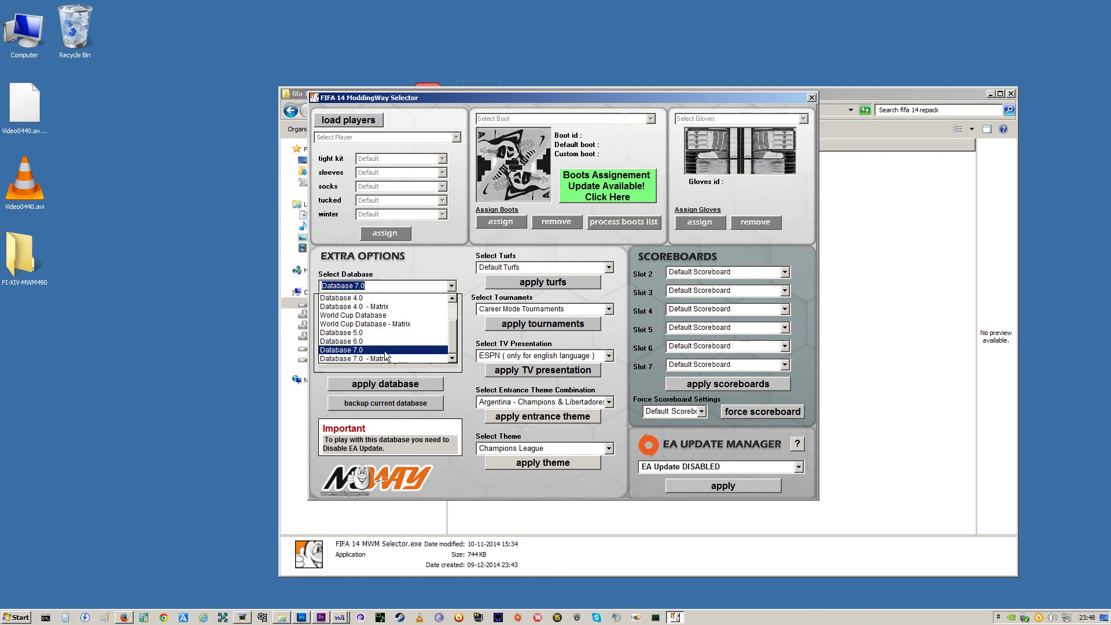
left_click(375, 359)
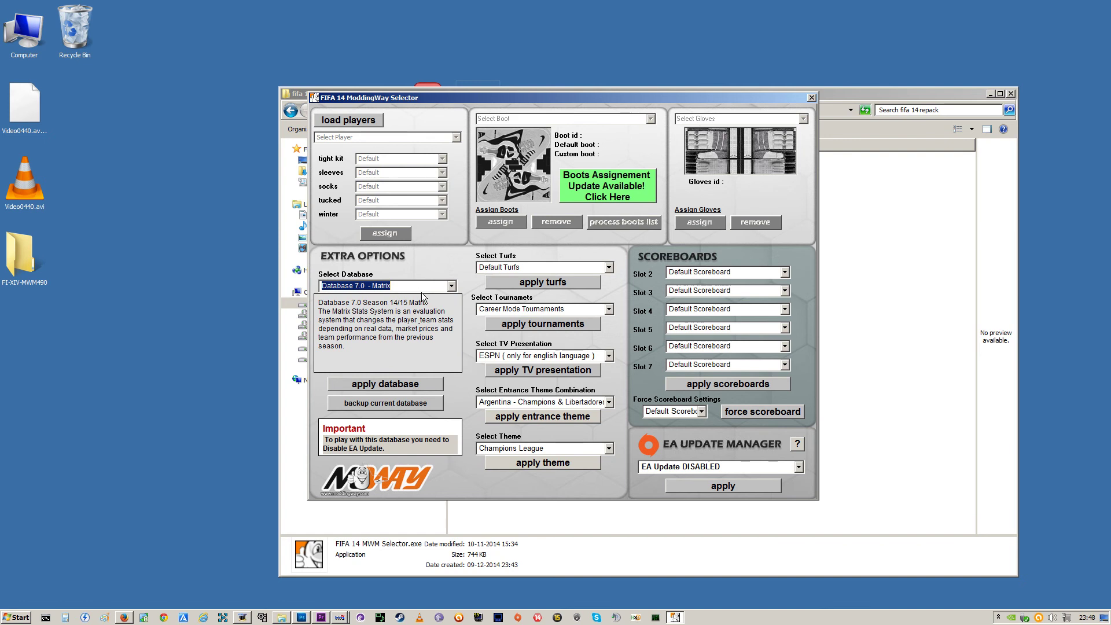
scroll(423, 296, "up", 1)
scroll(422, 296, "up", 5)
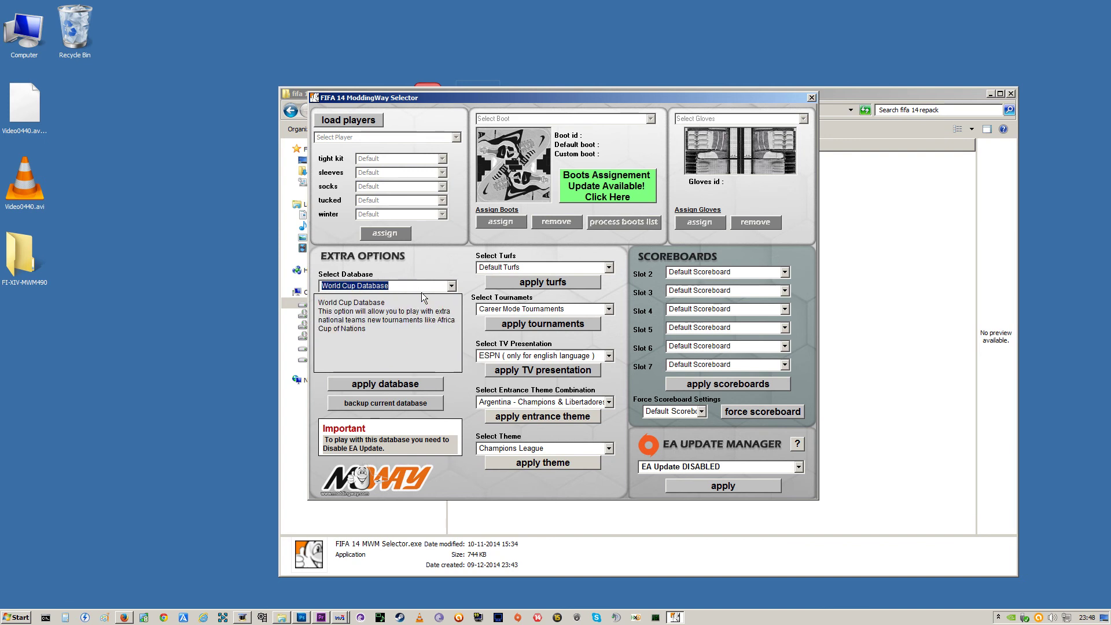
scroll(423, 296, "down", 6)
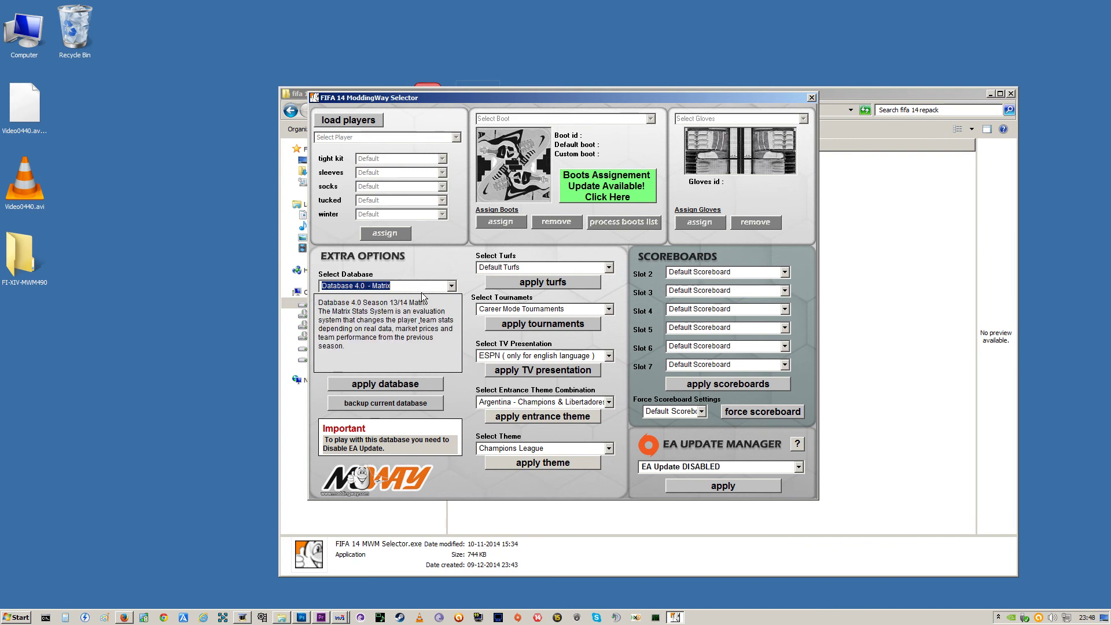
scroll(422, 297, "up", 1)
scroll(422, 297, "down", 1)
scroll(423, 296, "up", 1)
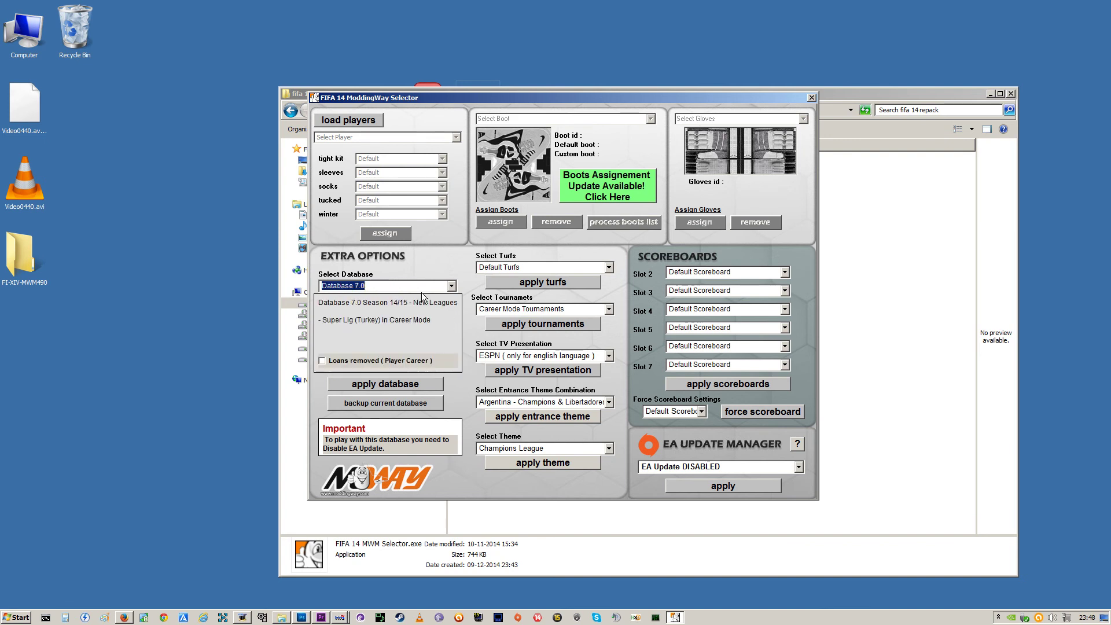
Apply Database 7.0 with the change confirmed and close the selector
left_click(402, 385)
left_click(599, 346)
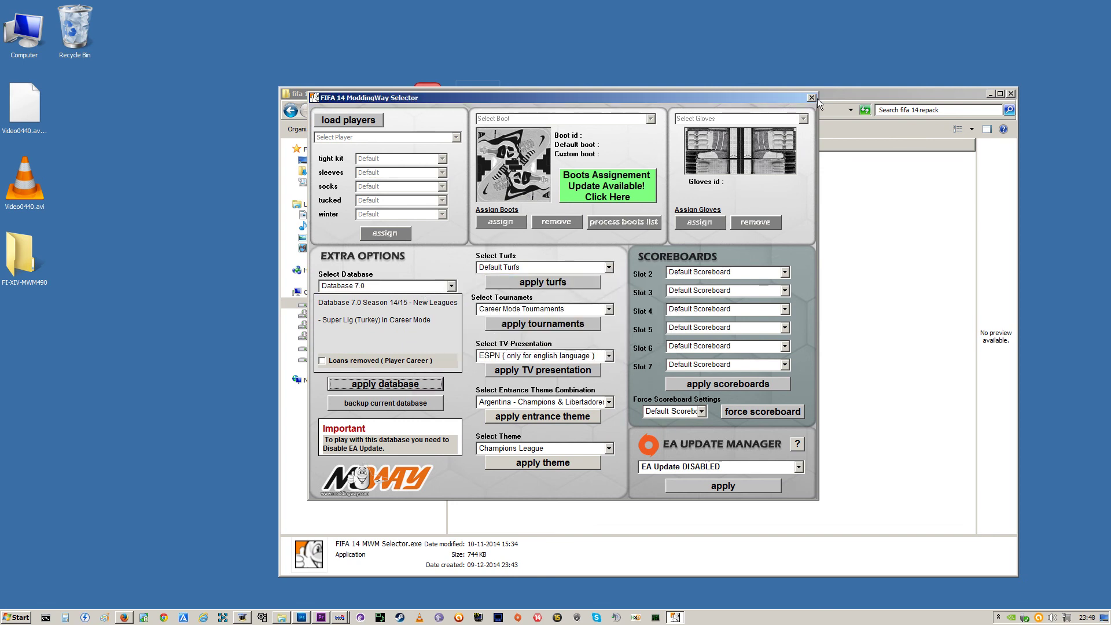
left_click(812, 97)
left_click(846, 212)
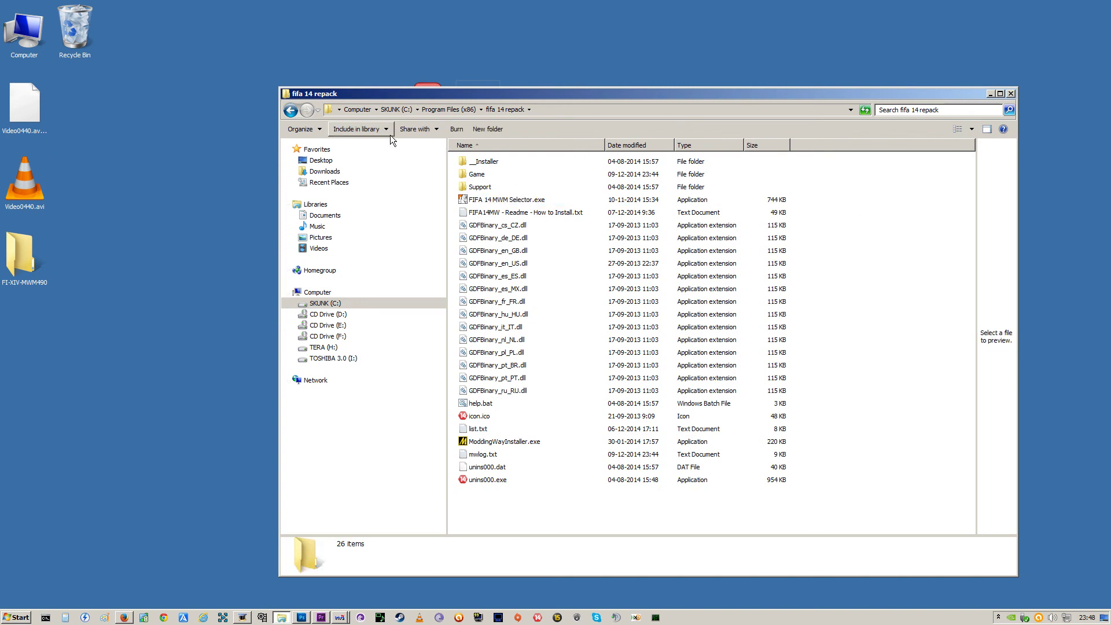
Go back to the Game folder inside fifa 14 repack and locate the fifa14.exe application
left_click(291, 109)
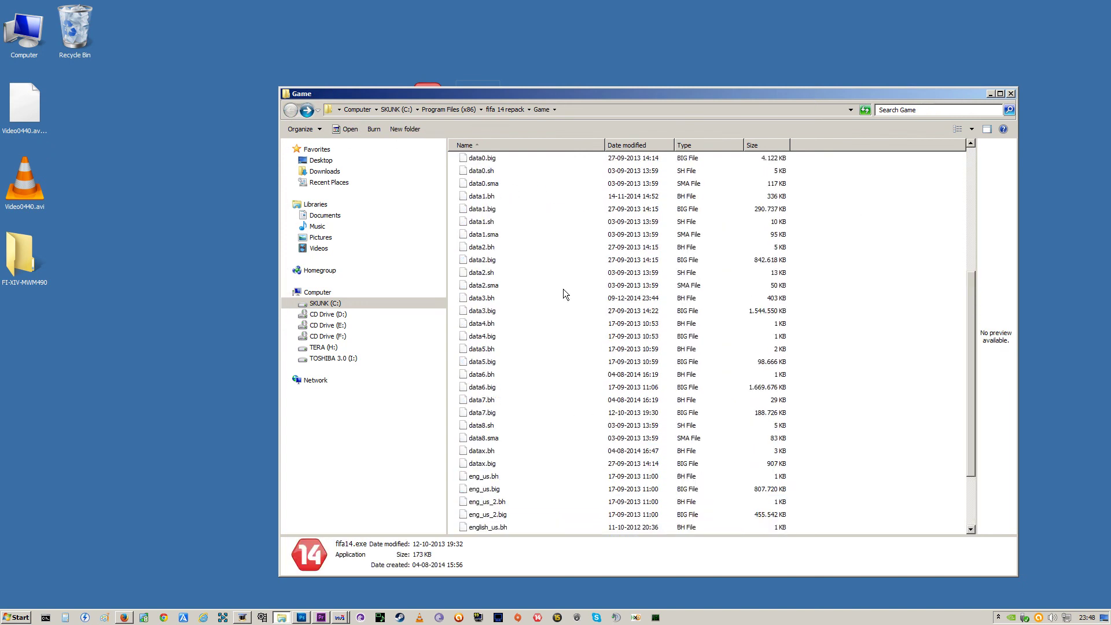
scroll(565, 290, "down", 2)
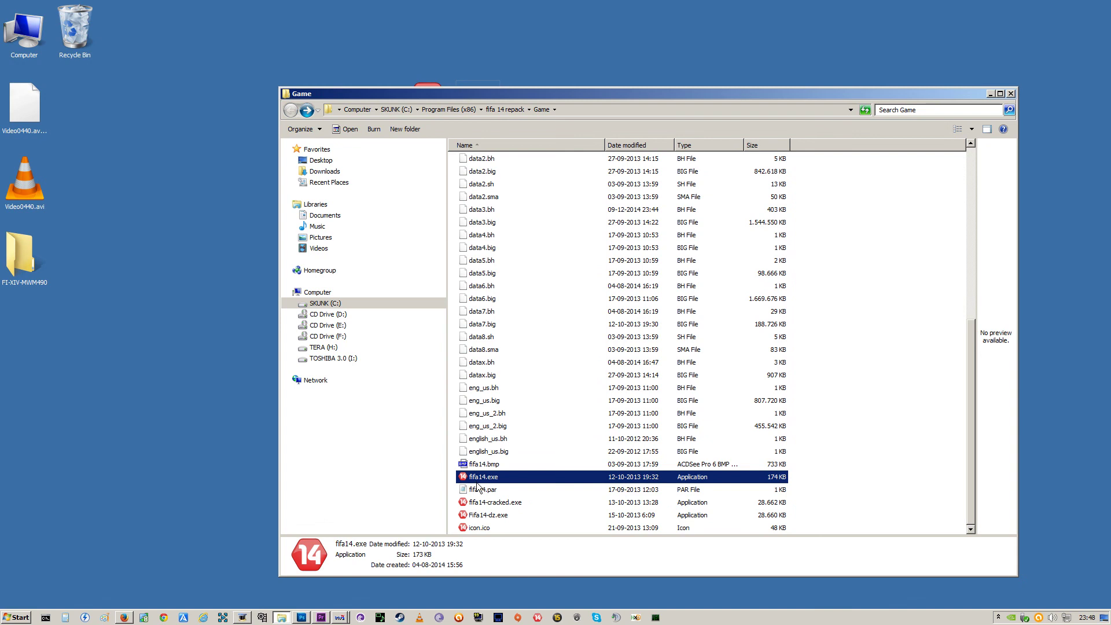
scroll(485, 469, "up", 8)
scroll(486, 470, "down", 8)
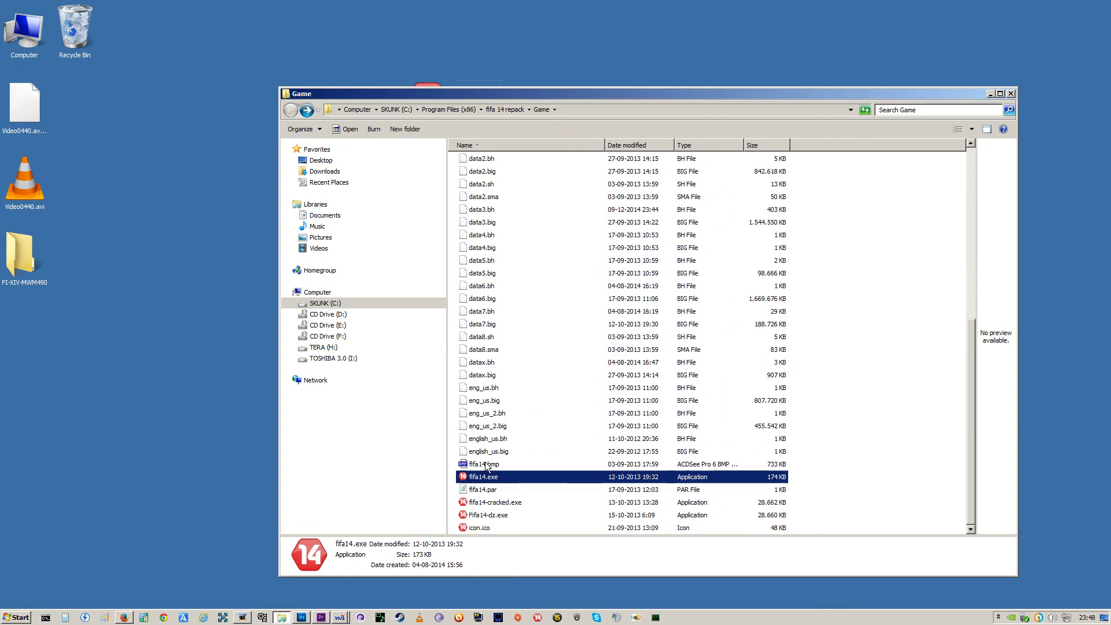
Try to run fifa14.exe with administrator rights and dismiss the resulting message
right_click(480, 480)
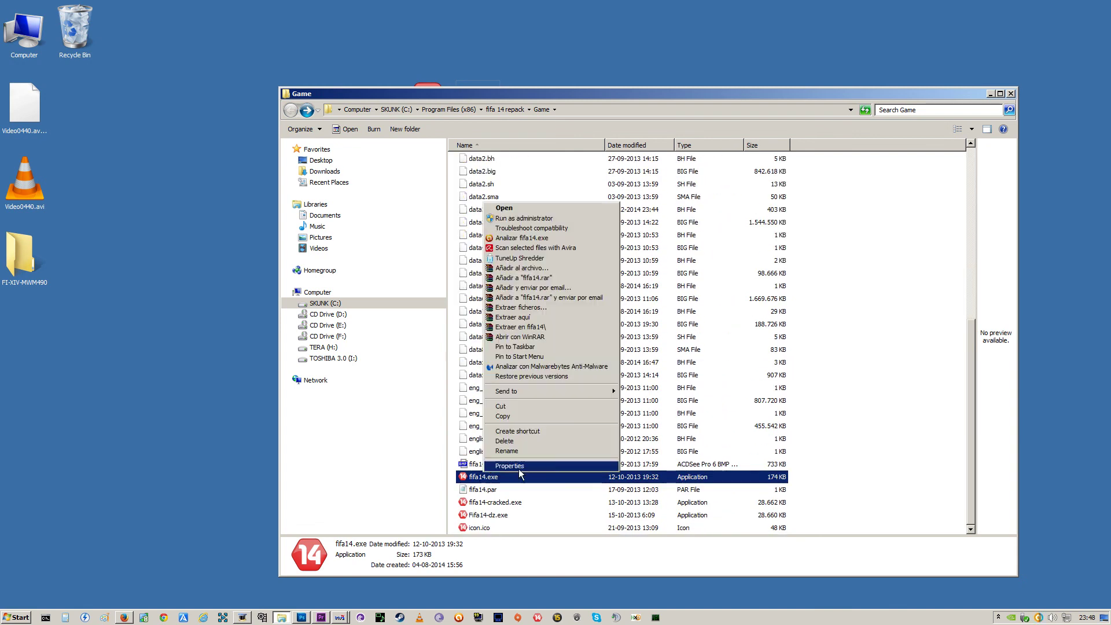
left_click(561, 220)
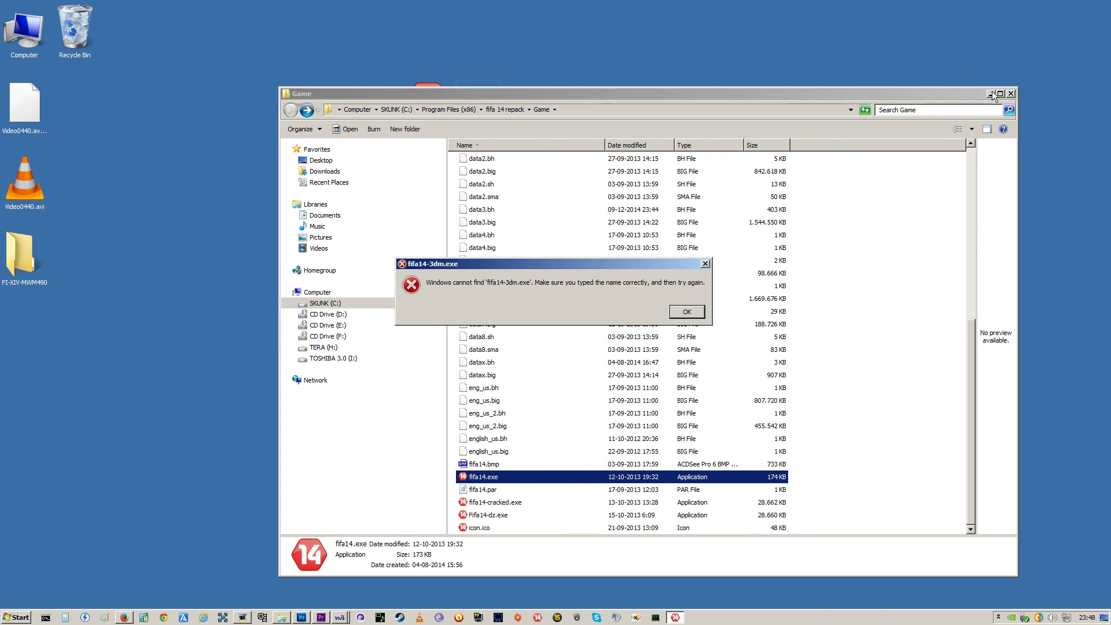
left_click(703, 308)
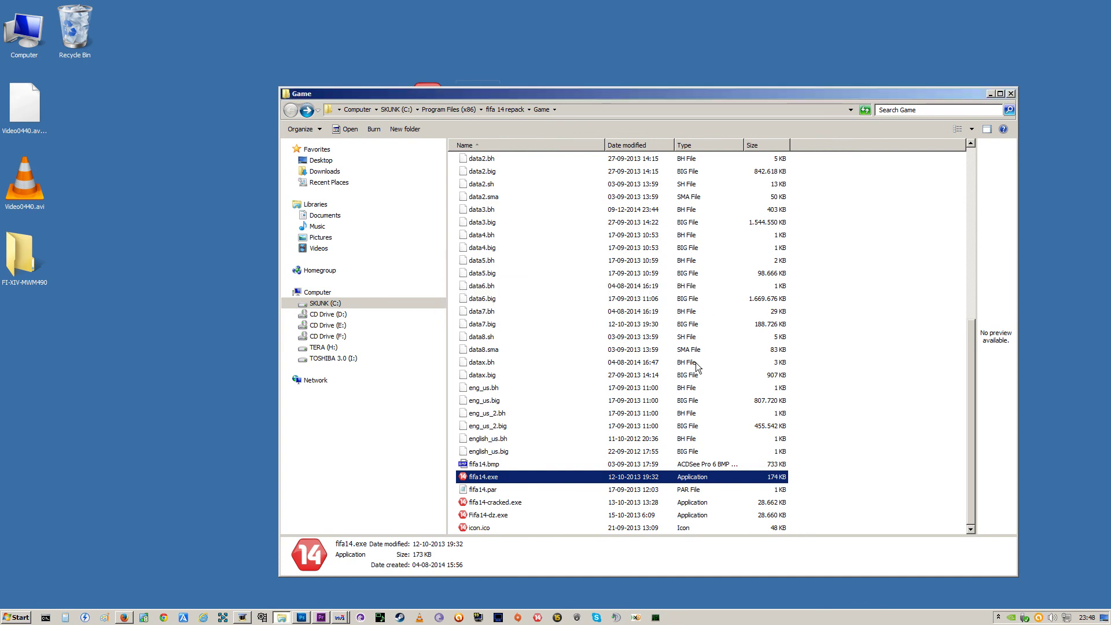
Run fifa14-cracked.exe as administrator, minimize the folder window and accept the startup notice
right_click(485, 503)
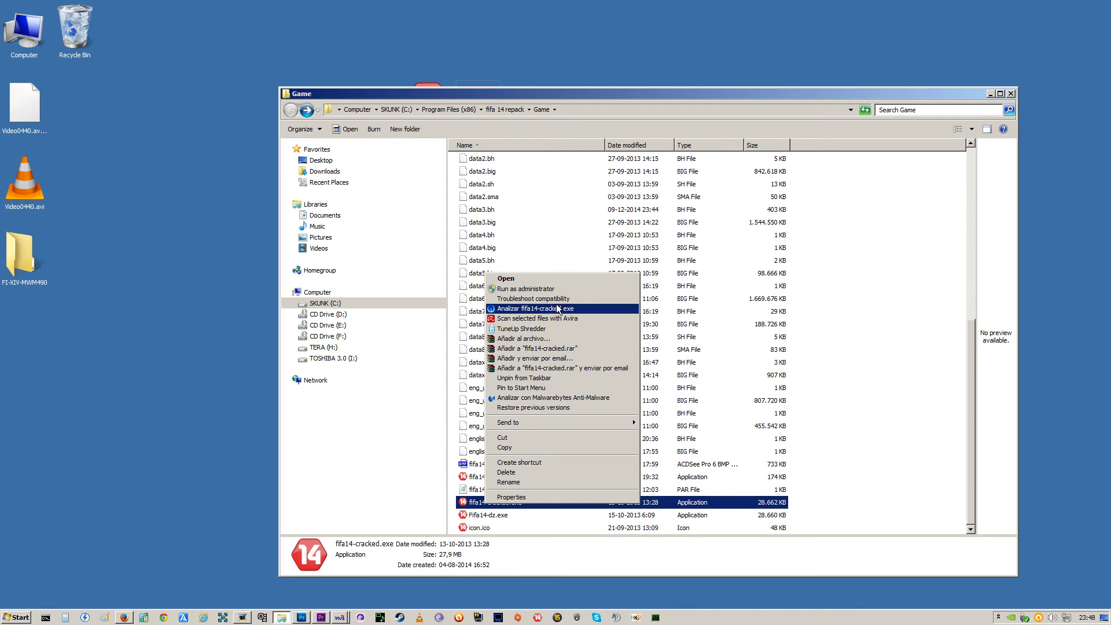
left_click(564, 289)
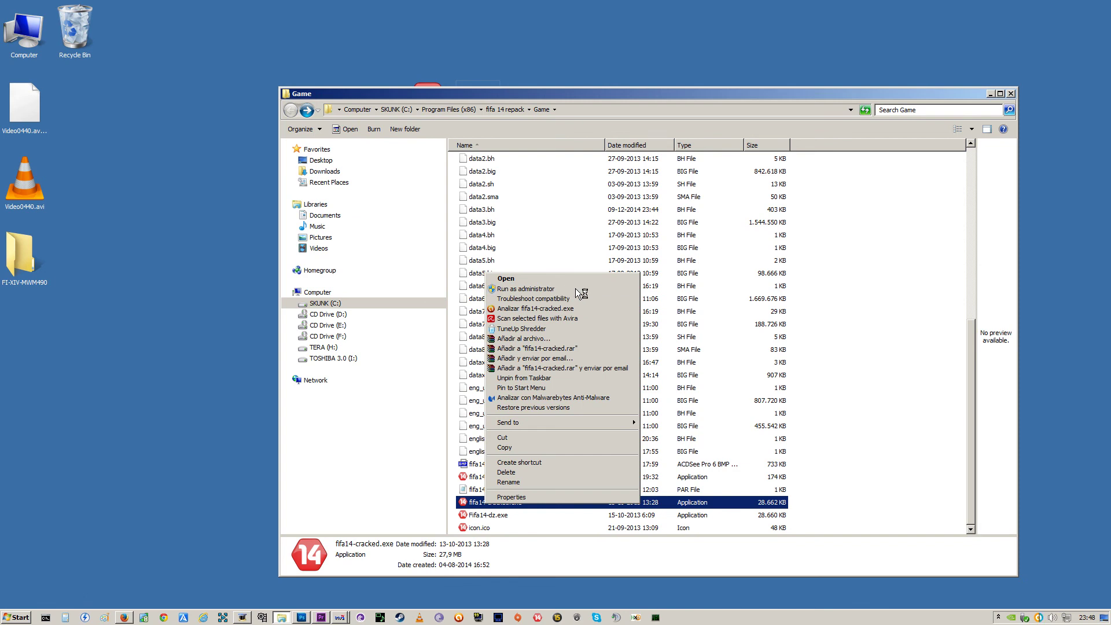
left_click(991, 94)
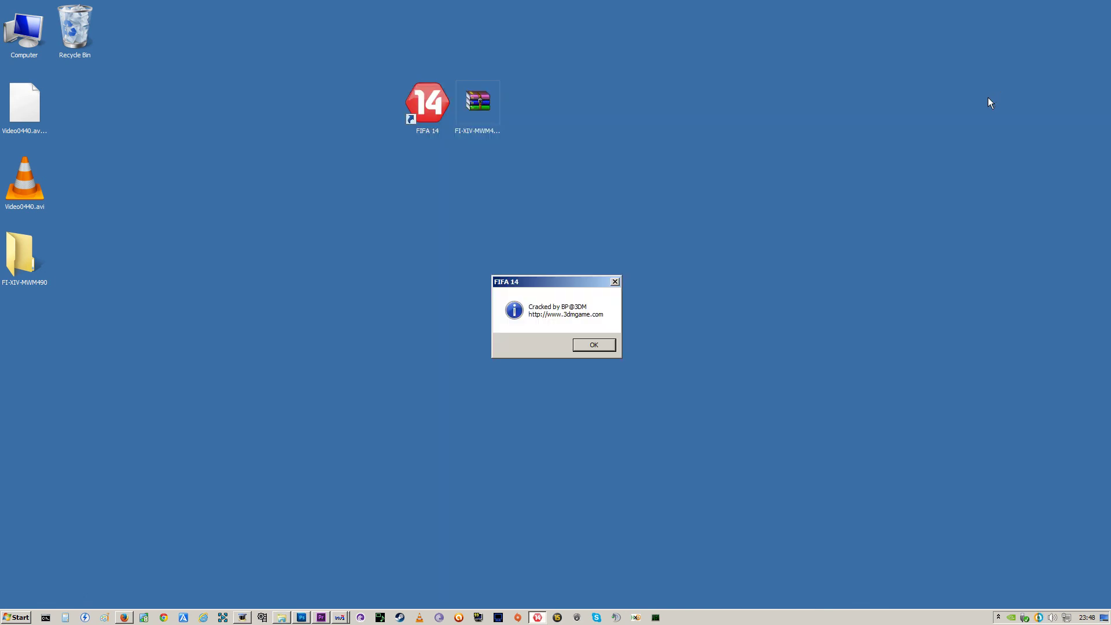
left_click(610, 345)
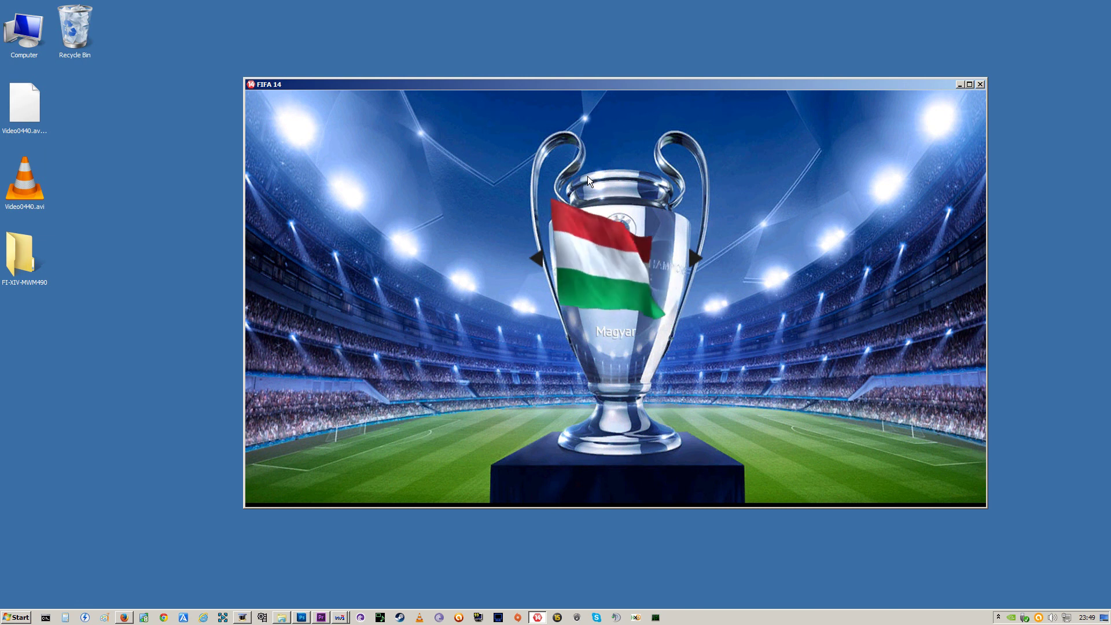
Get through the language selection and title screen, accepting the EA server connection notice
left_click(687, 242)
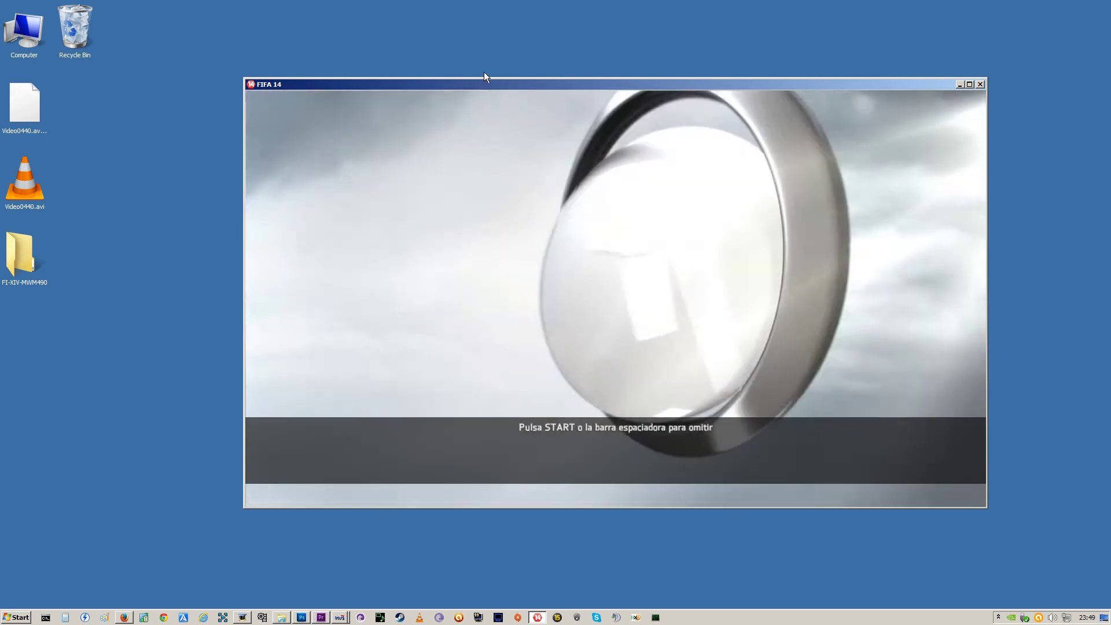
left_click_drag(494, 87, 408, 96)
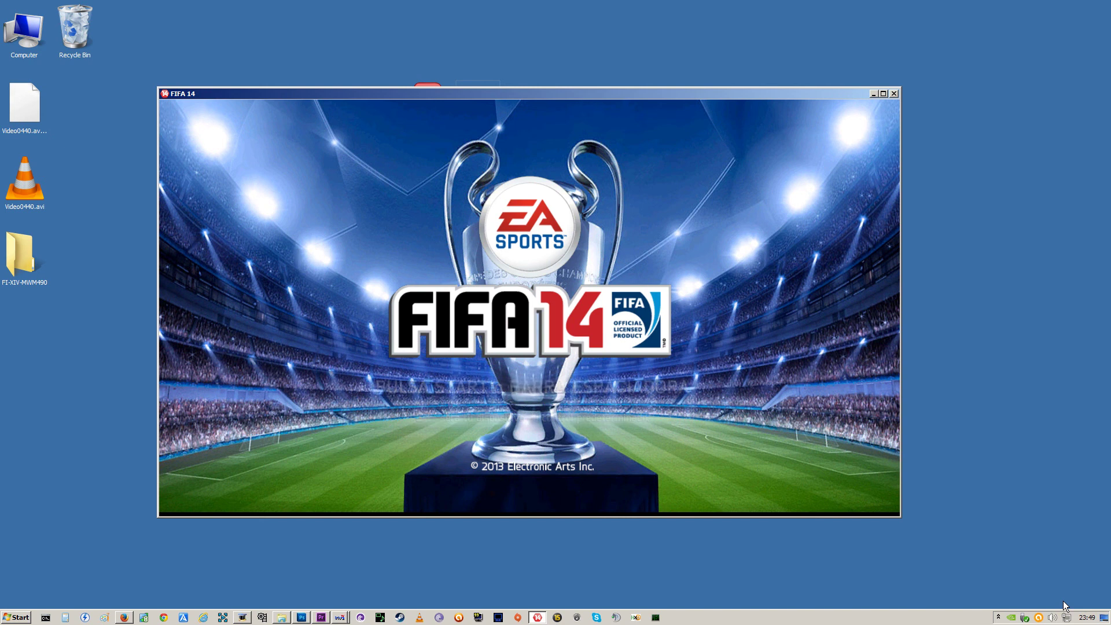
key("space")
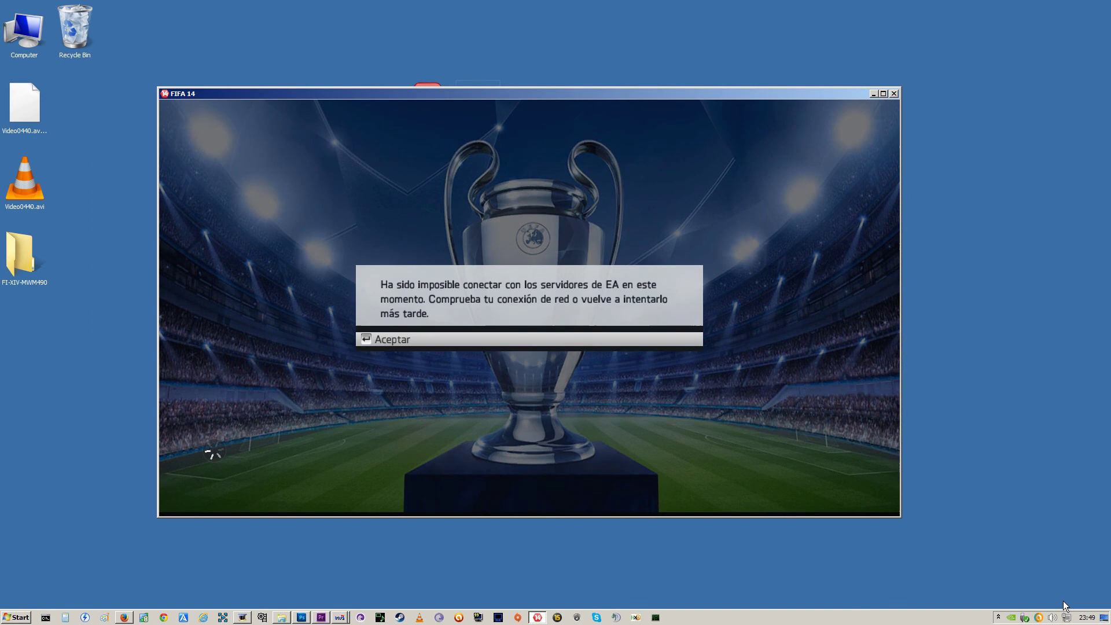
key("Return")
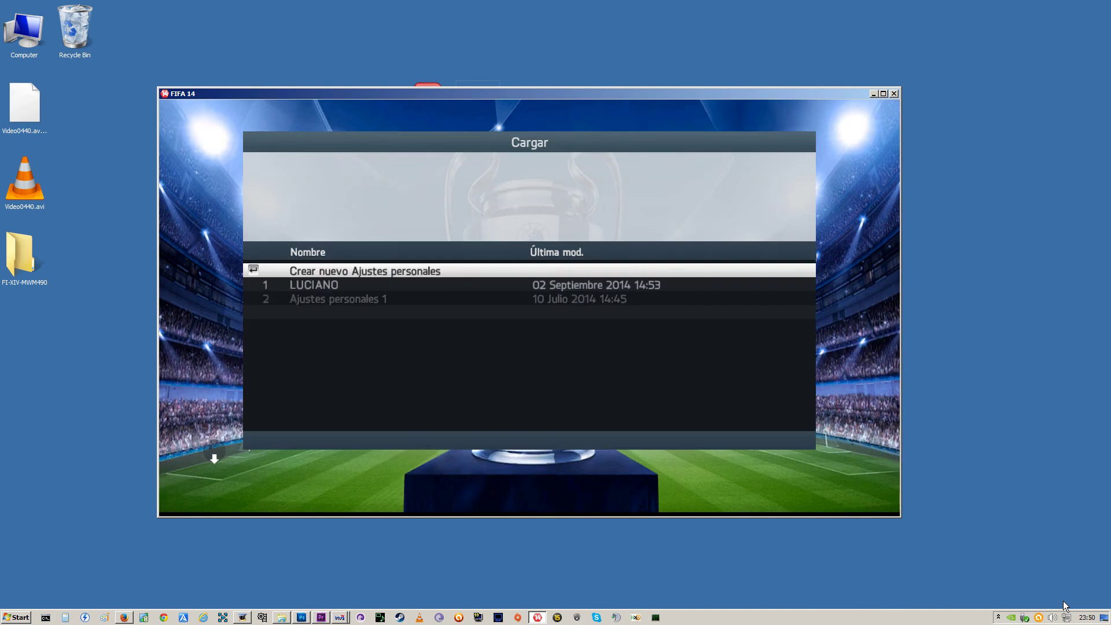
Load the first saved personal settings profile, accept losing unsaved changes and continue past the autosave notice
key("Down")
key("Return")
key("Up")
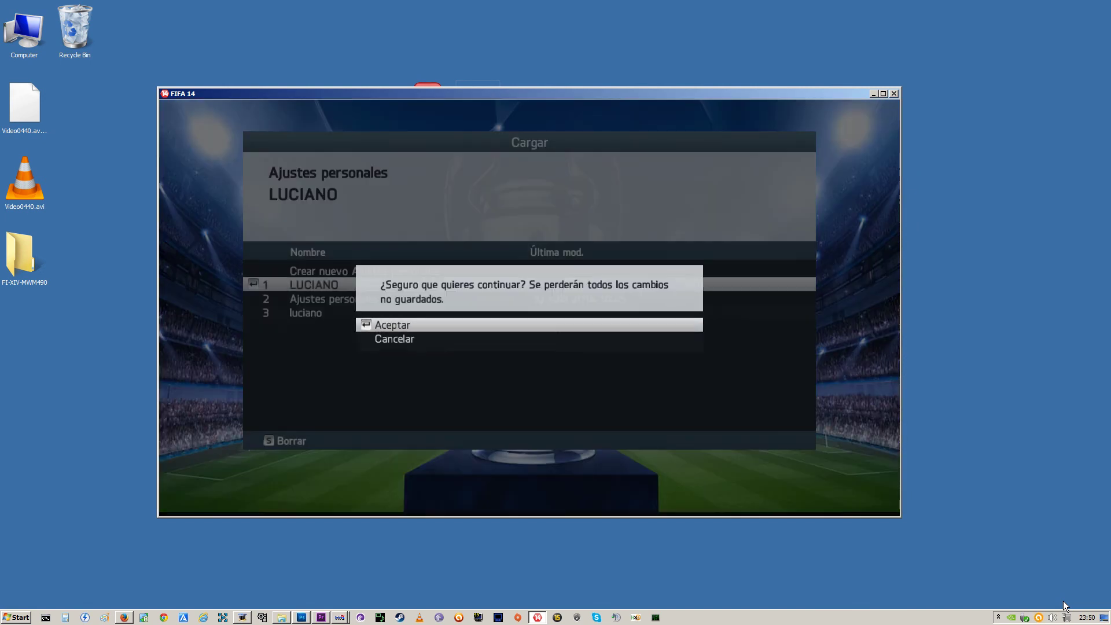
key("Return")
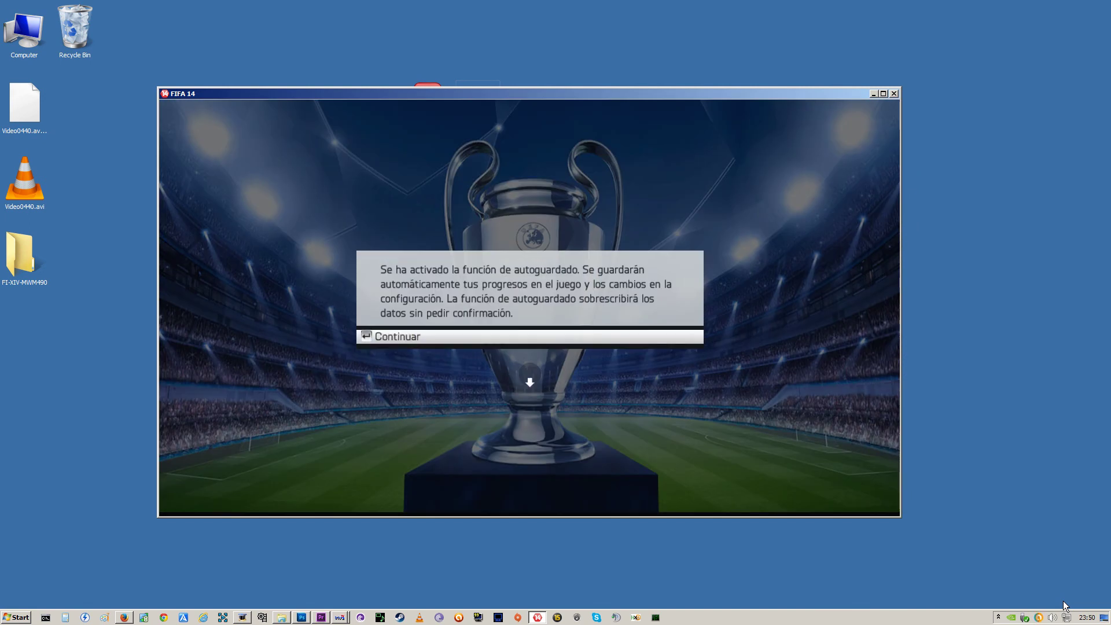
key("Return")
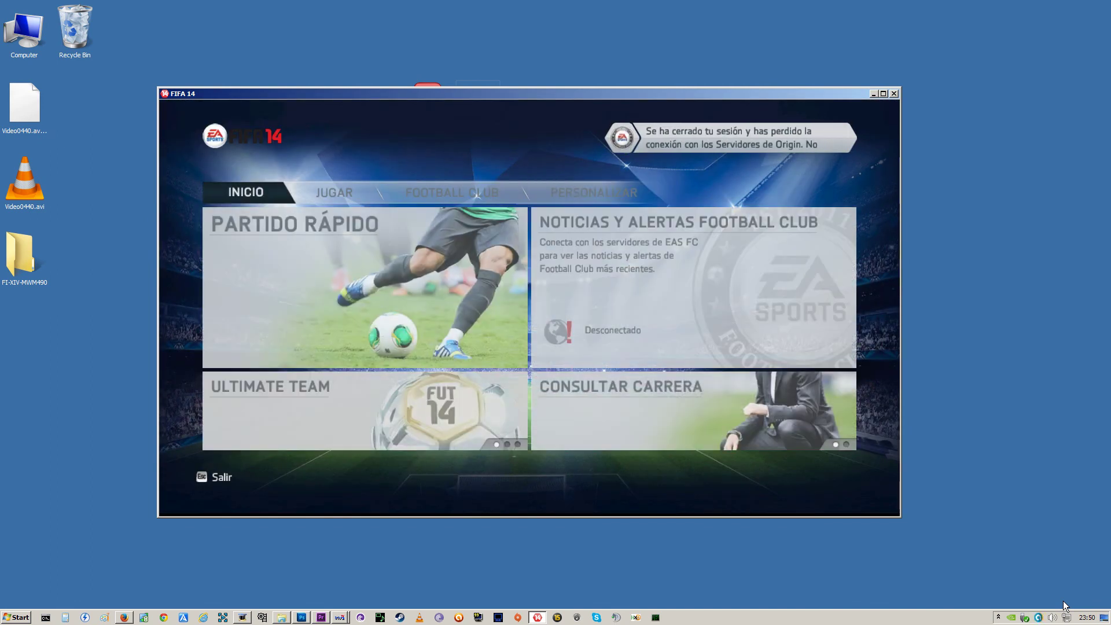
Start a Partido Rápido from the JUGAR section, keeping the keyboard on the LOCAL side
key("e")
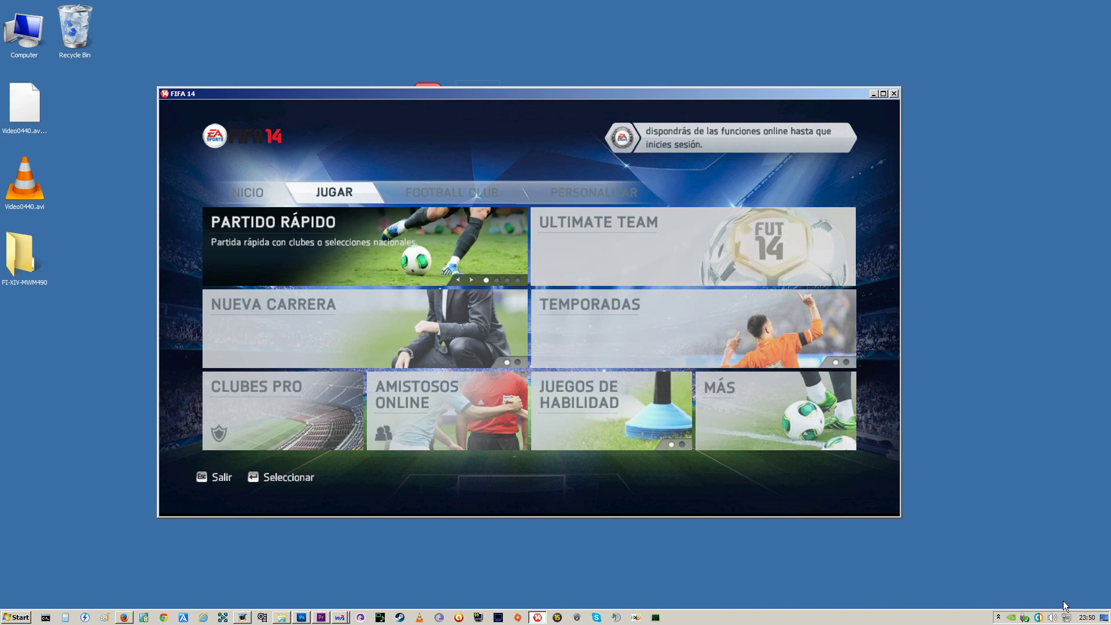
key("Return")
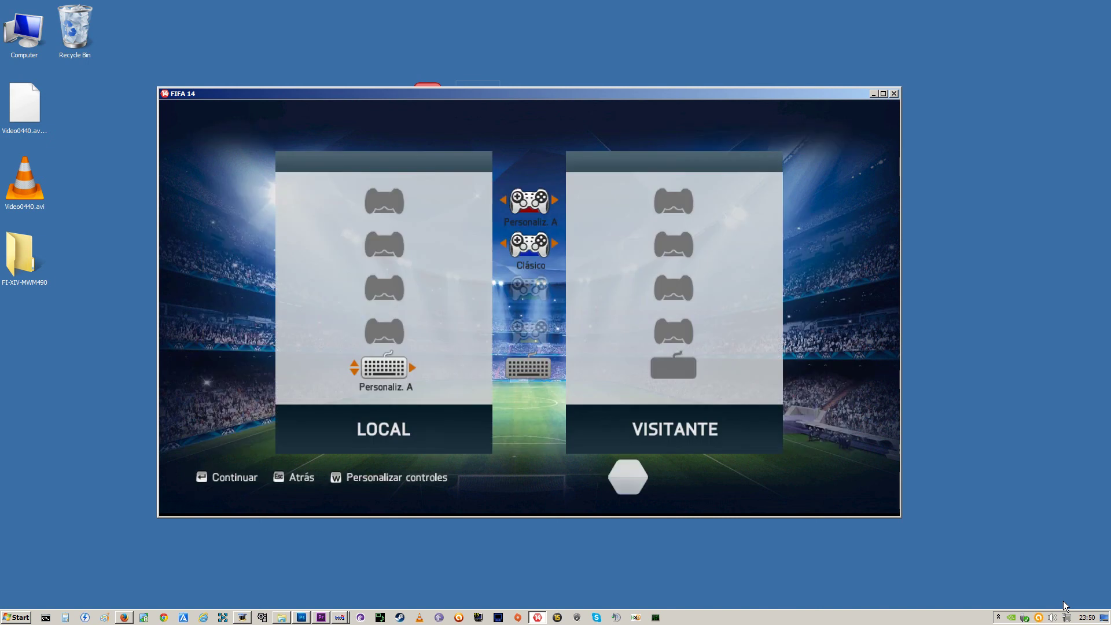
key("Return")
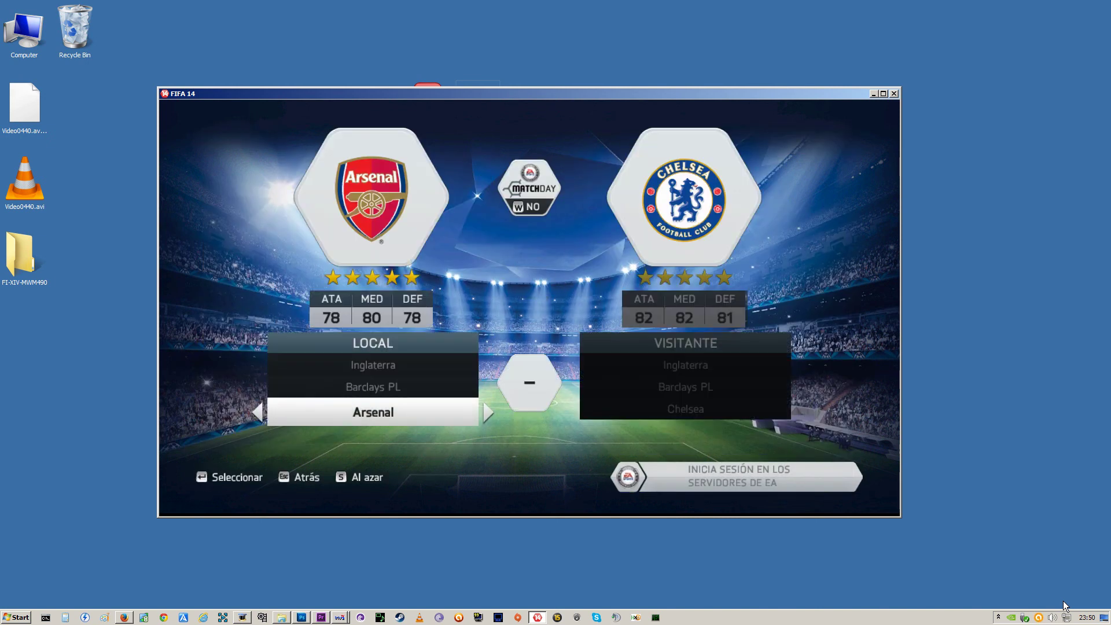
Set the home team's country to Argentina with the Primera División league
key("Up")
key("Up")
key("Left")
key("Left")
key("Left")
key("Left")
key("Left")
key("Left")
key("Left")
key("Left")
key("Left")
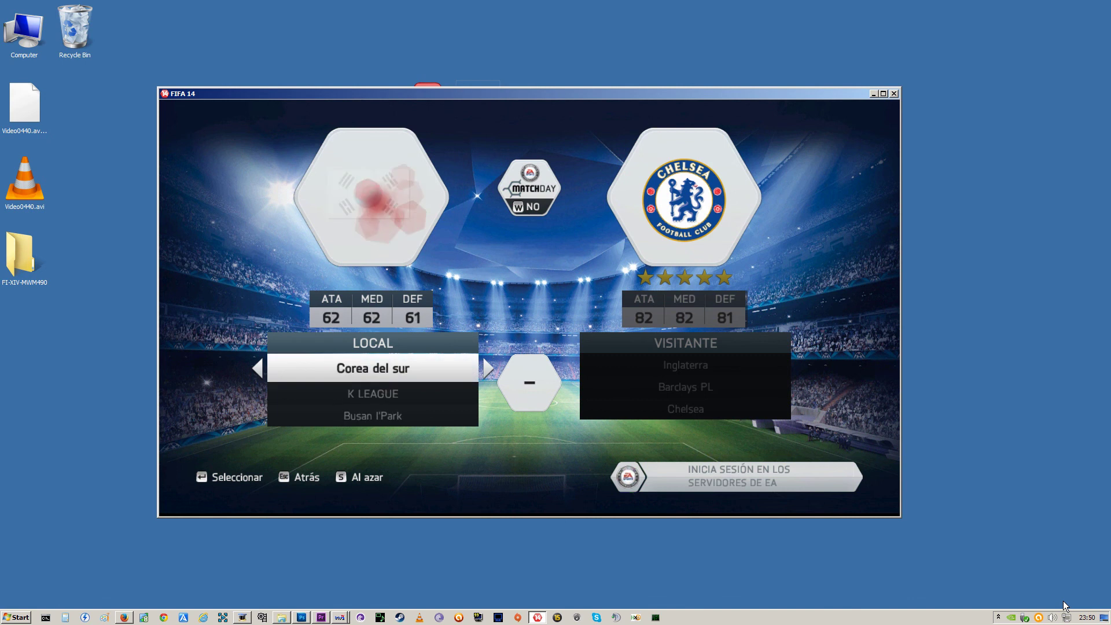
key("Left")
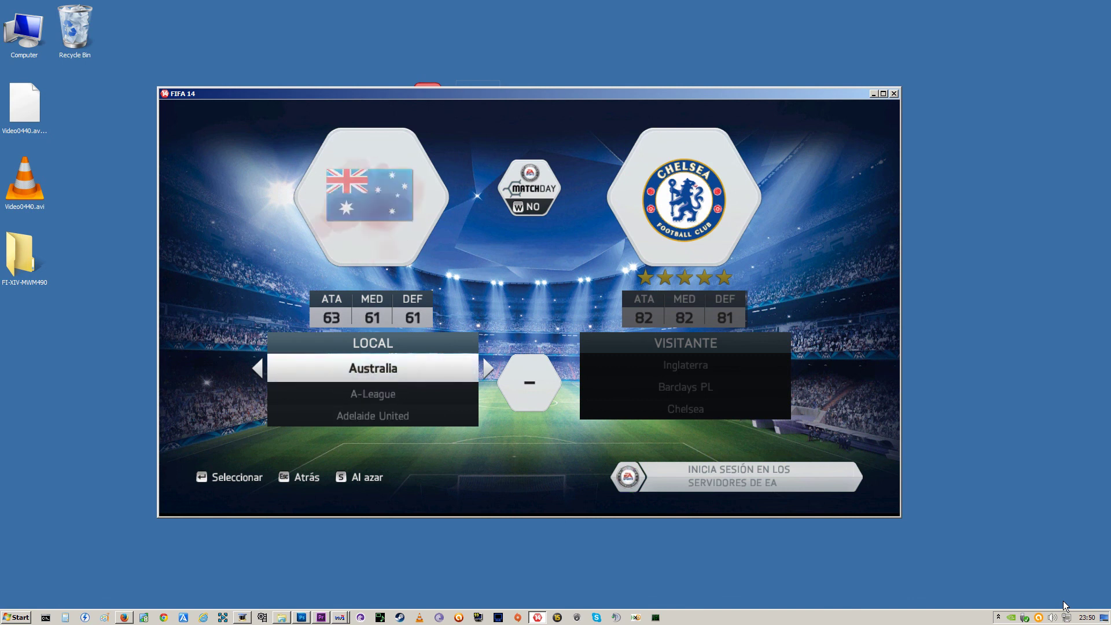
key("Left")
key("Down")
key("Down")
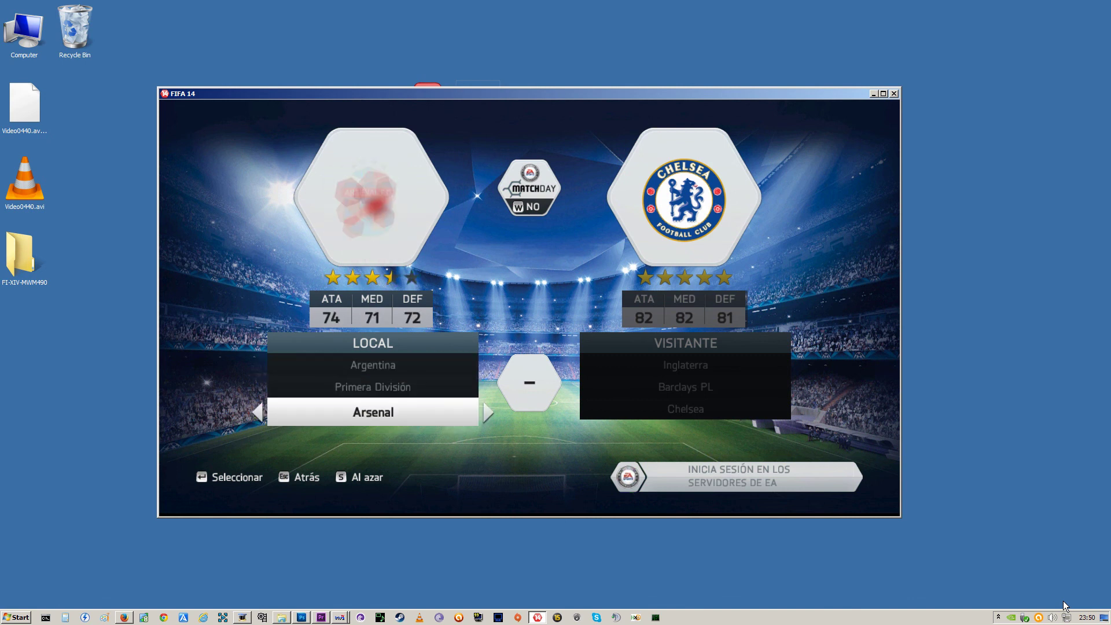
Choose River Plate as the home team and confirm the selection
key("Right")
key("Right")
key("Right")
key("Right")
key("Right")
key("Right")
key("Right")
key("Right")
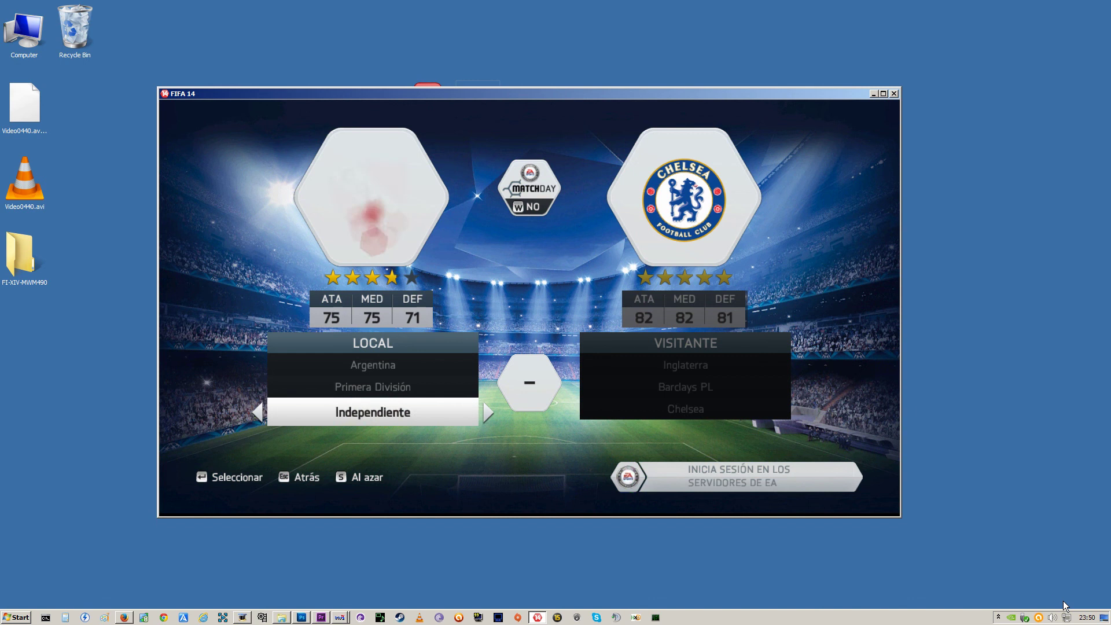
key("Right")
key("Right")
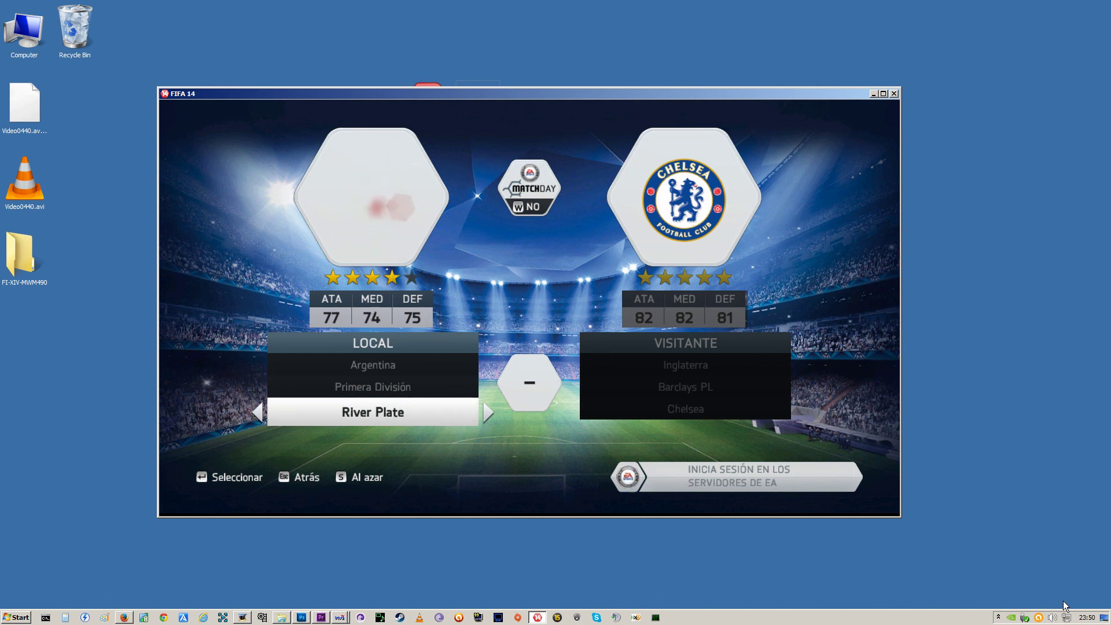
key("Return")
Set the away team's country to México with the LIGA Bancomer MX league
key("Up")
key("Up")
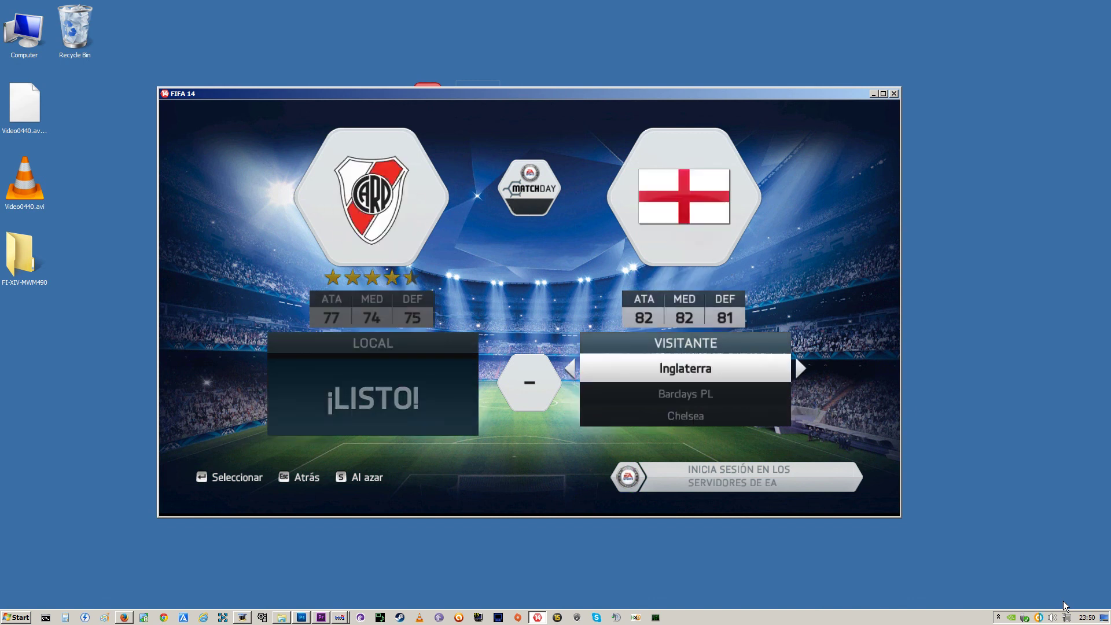
key("Right")
key("Right")
key("Right")
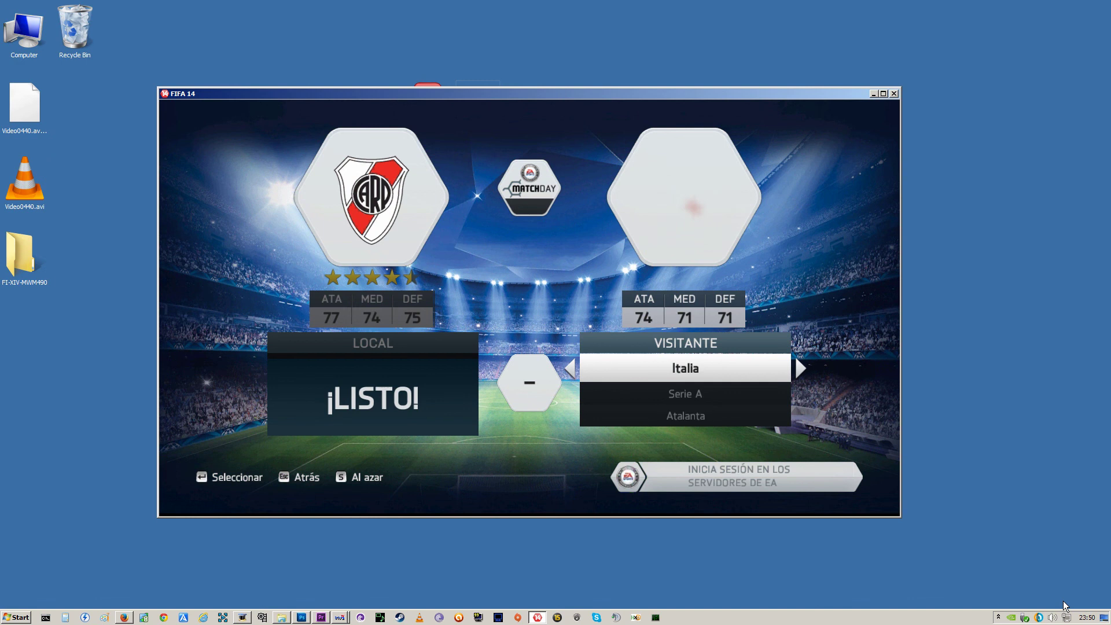
key("Right")
key("Right")
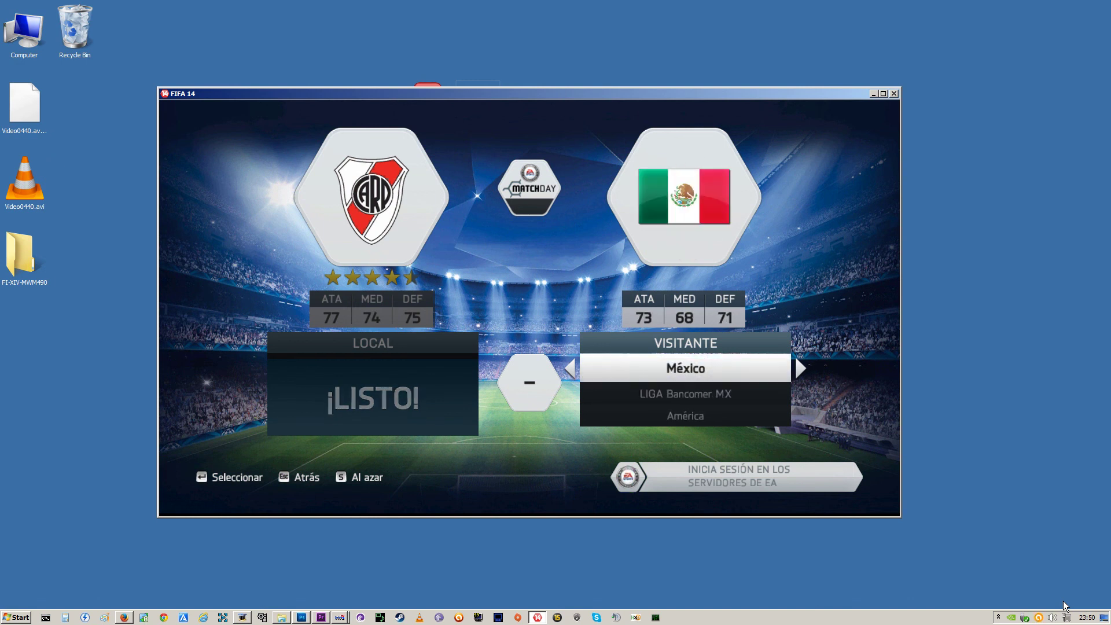
Choose Pachuca as the away team and confirm the selection
key("Down")
key("Down")
key("Right")
key("Right")
key("Right")
key("Right")
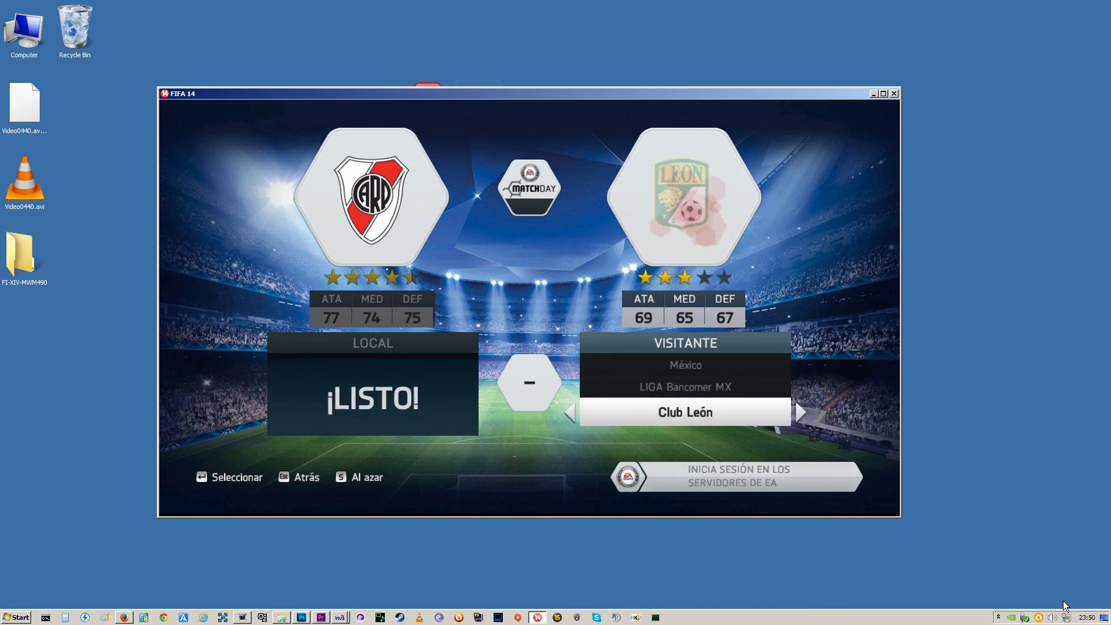
key("Right")
key("Right")
key("Right")
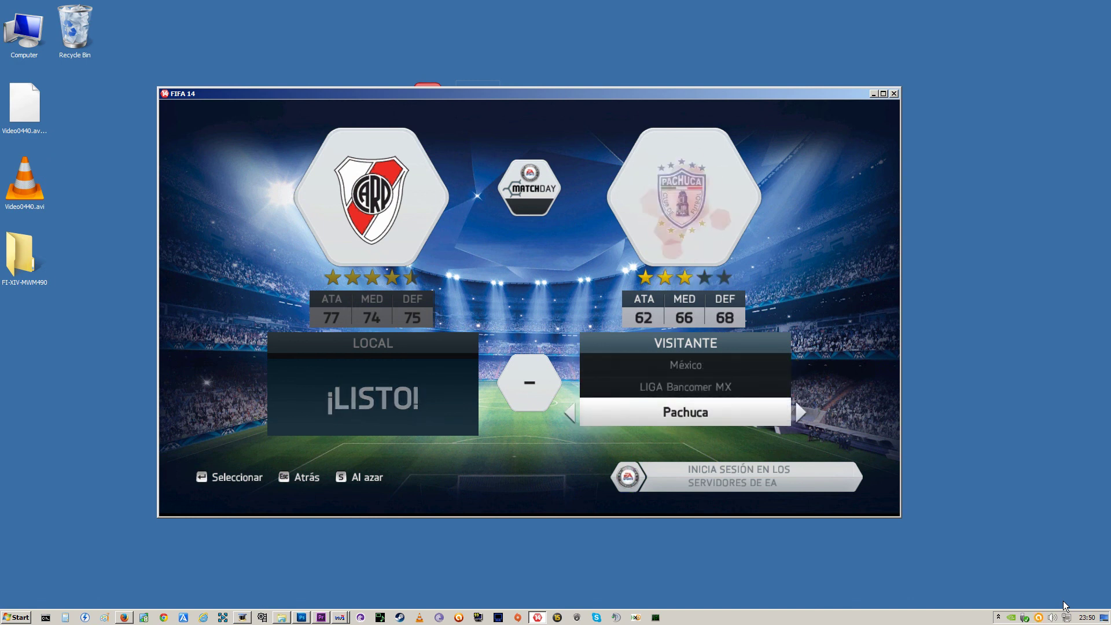
key("Left")
key("Left")
key("Right")
key("Right")
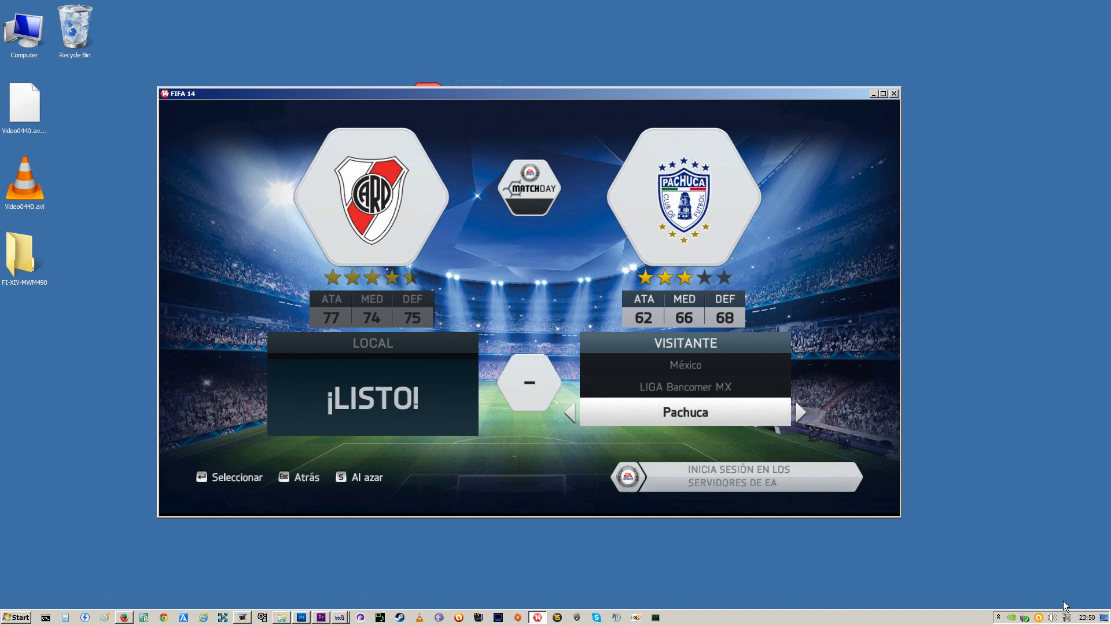
key("Return")
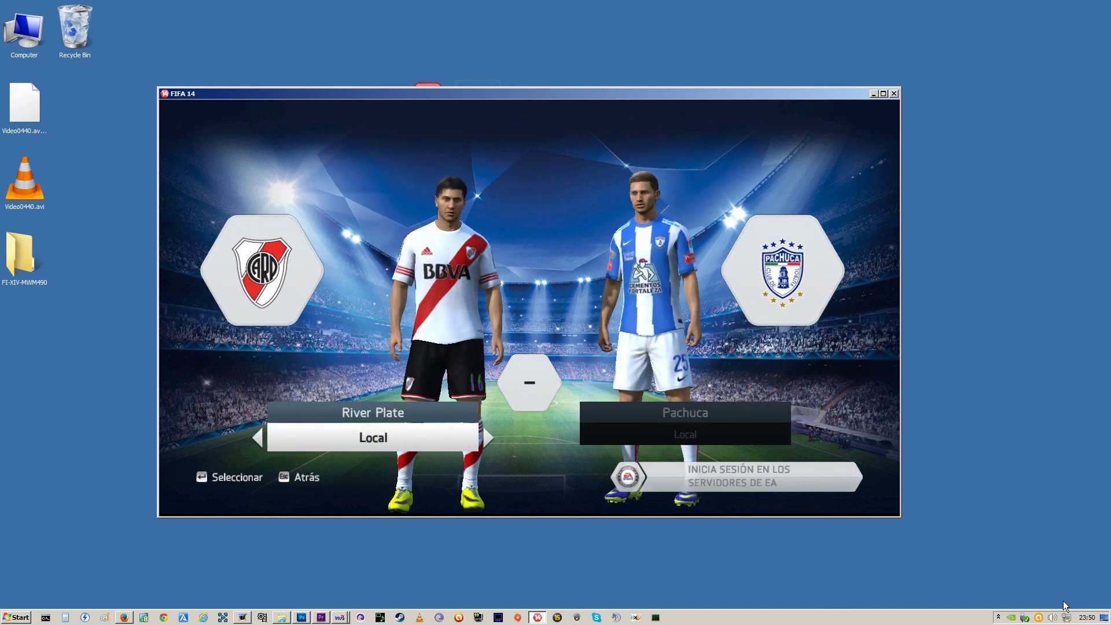
Accept the Local kit for both River Plate and Pachuca
key("Return")
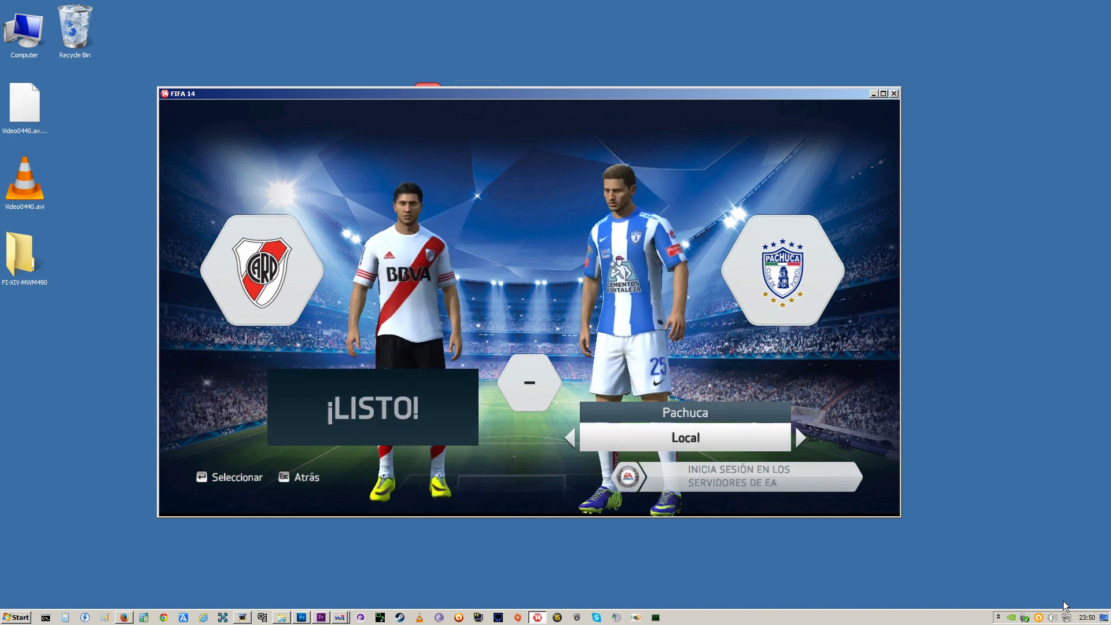
key("Return")
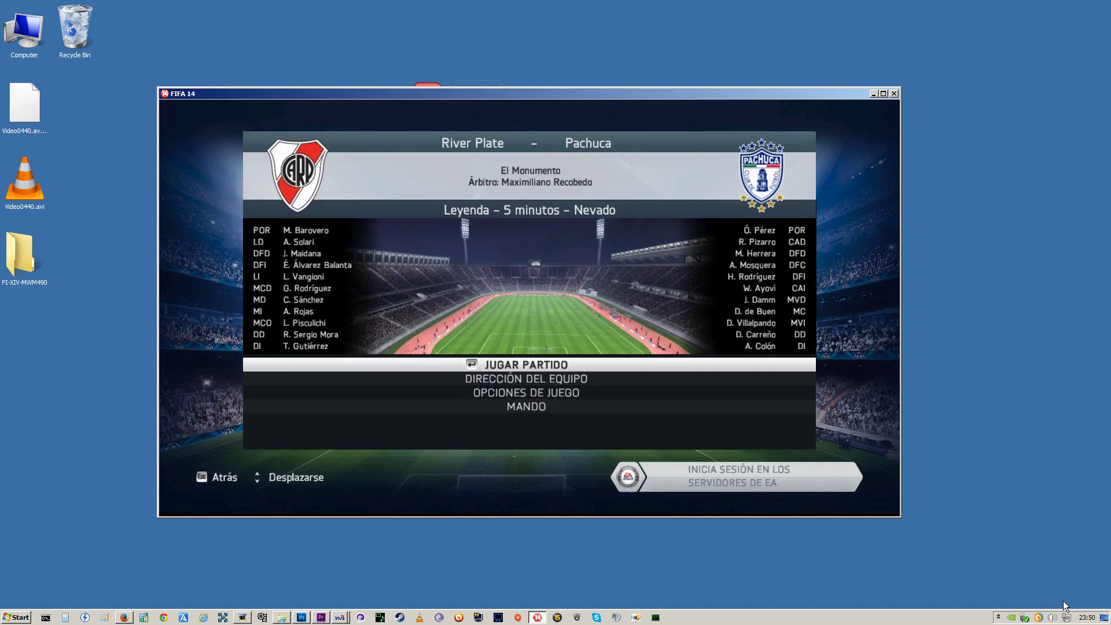
Start the match with JUGAR PARTIDO and skip the pre-match shooting practice
key("Return")
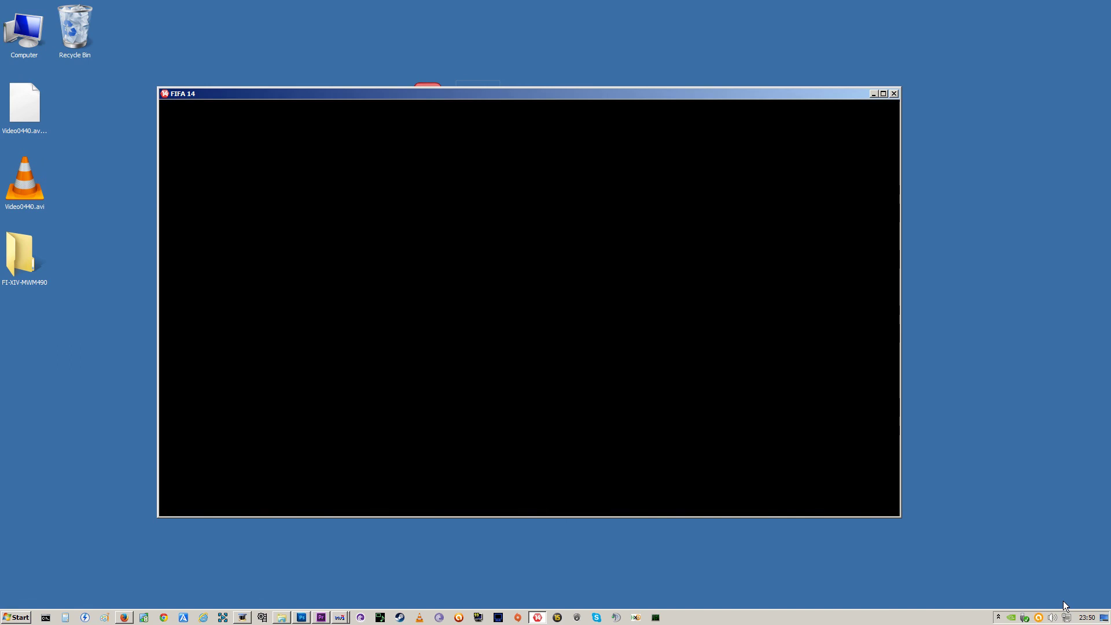
key("Return")
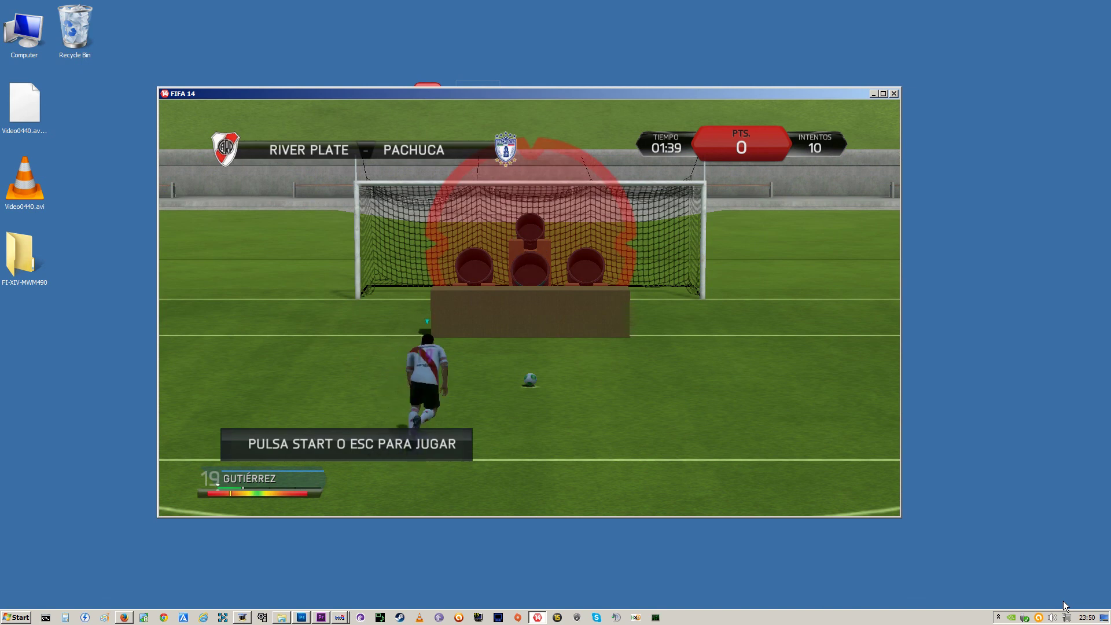
key("Escape")
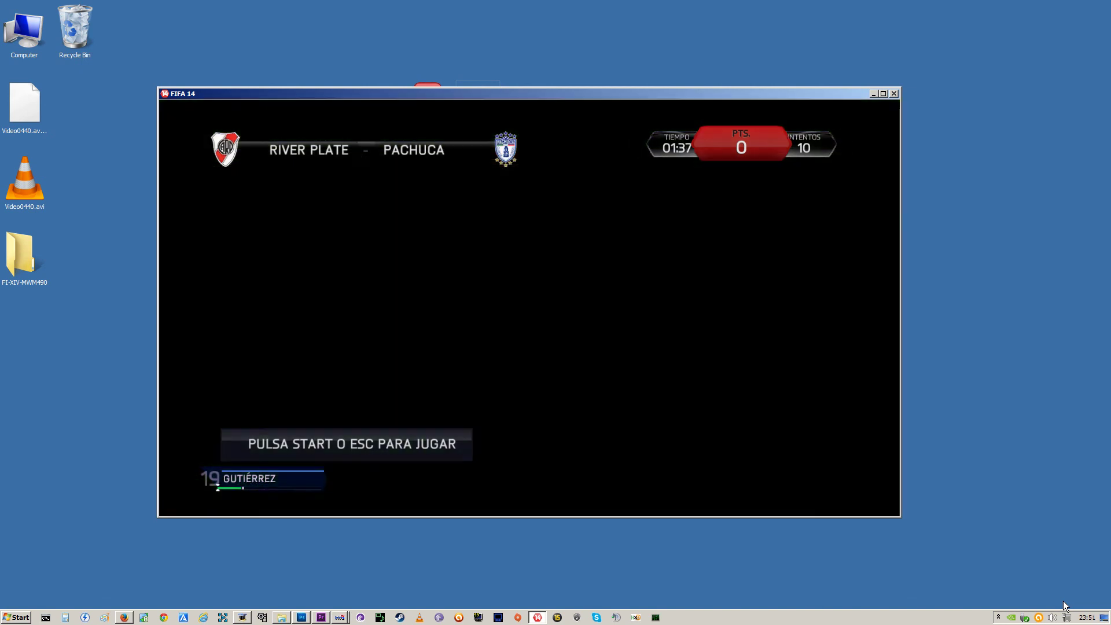